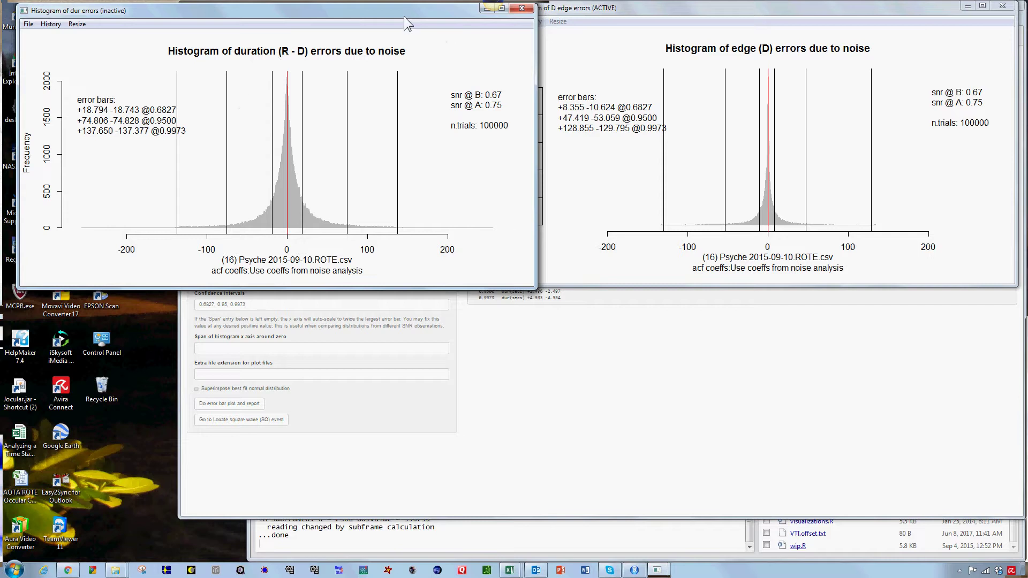
Close the duration error histogram and move the edge (D) error histogram down toward the middle of the browser page.
{"action": "left_click", "coordinate": [707, 7]}
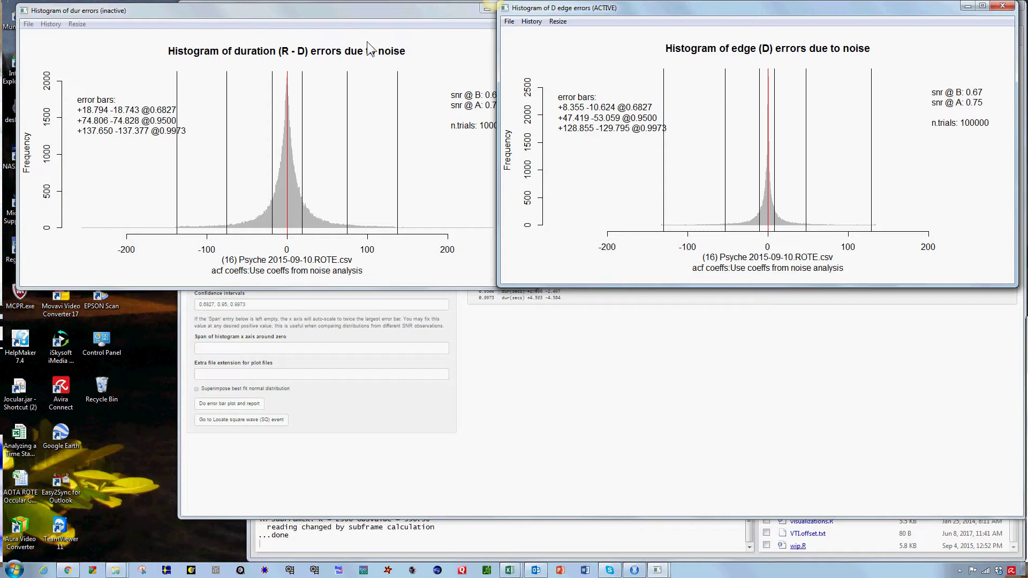
{"action": "left_click", "coordinate": [396, 12]}
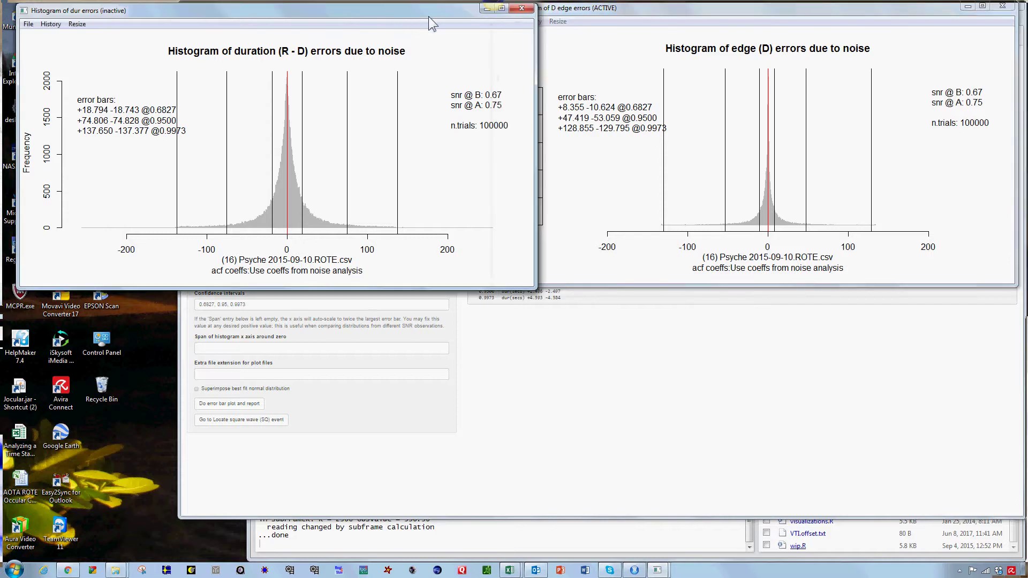
{"action": "left_click", "coordinate": [523, 10]}
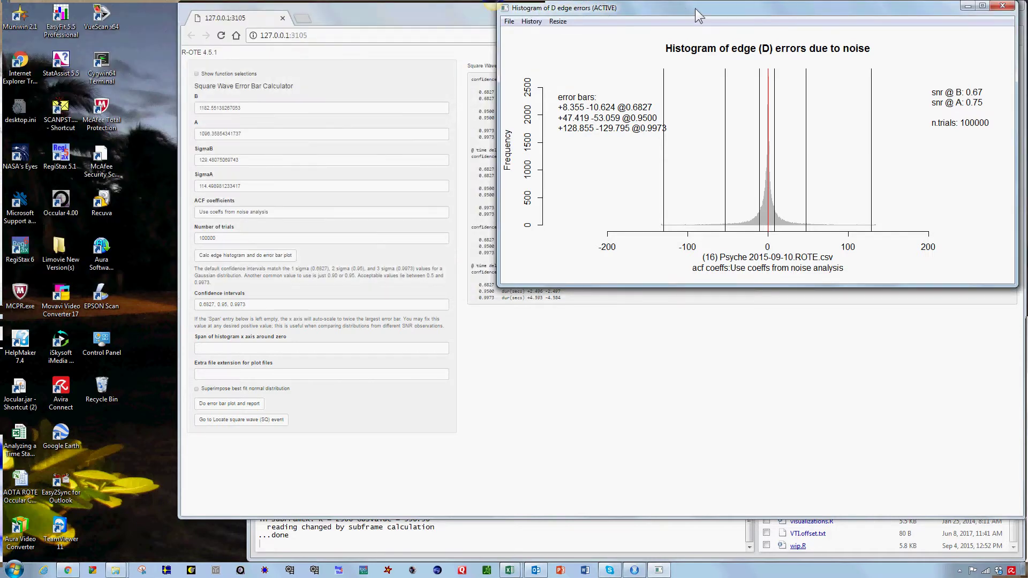
{"action": "left_click_drag", "start_coordinate": [695, 8], "coordinate": [613, 35]}
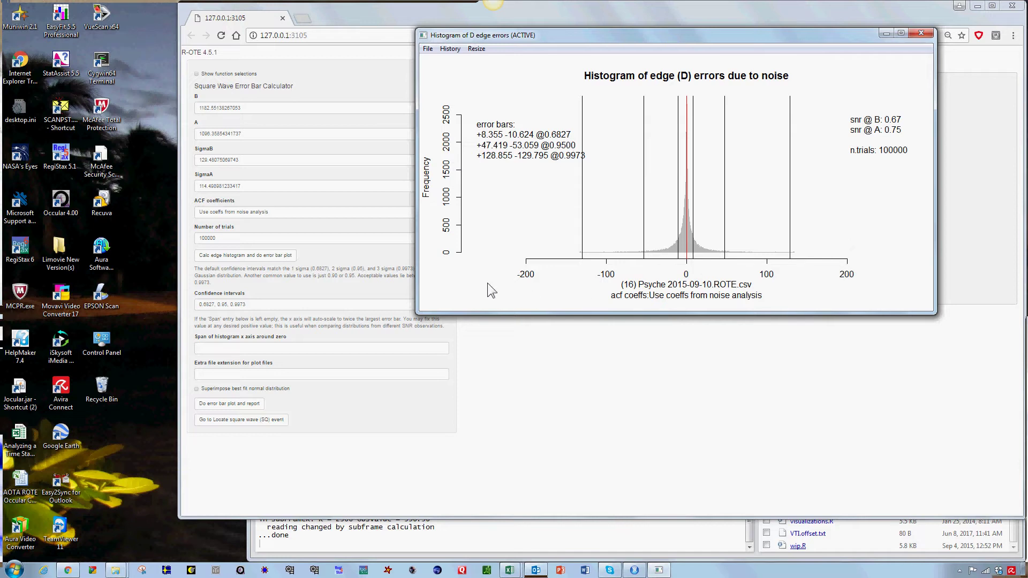
Regenerate the error bar plot and report with the best fit normal distribution superimposed, and bring up the new edge (D) histogram.
{"action": "left_click", "coordinate": [196, 390]}
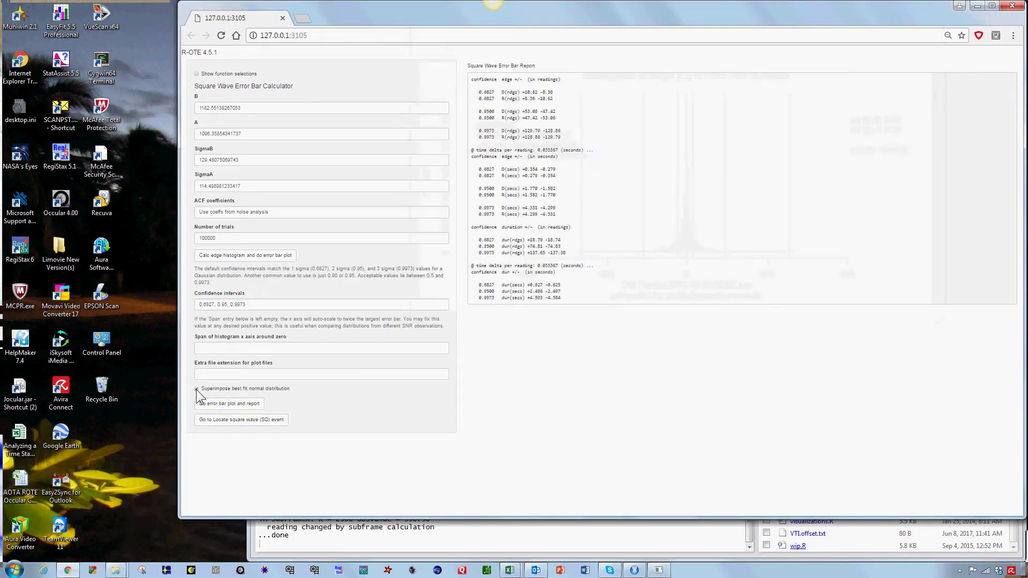
{"action": "left_click", "coordinate": [234, 410]}
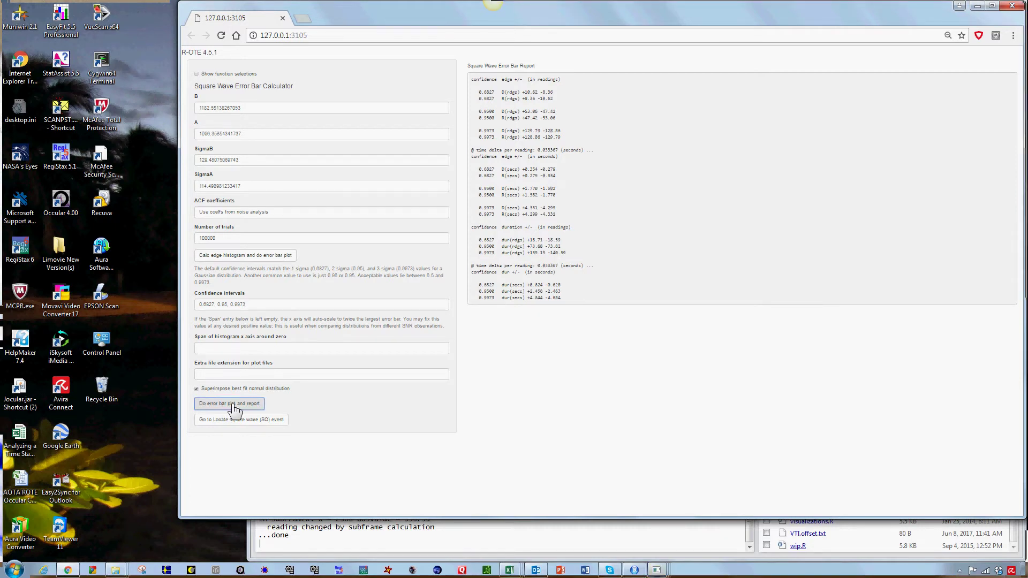
{"action": "left_click", "coordinate": [657, 569]}
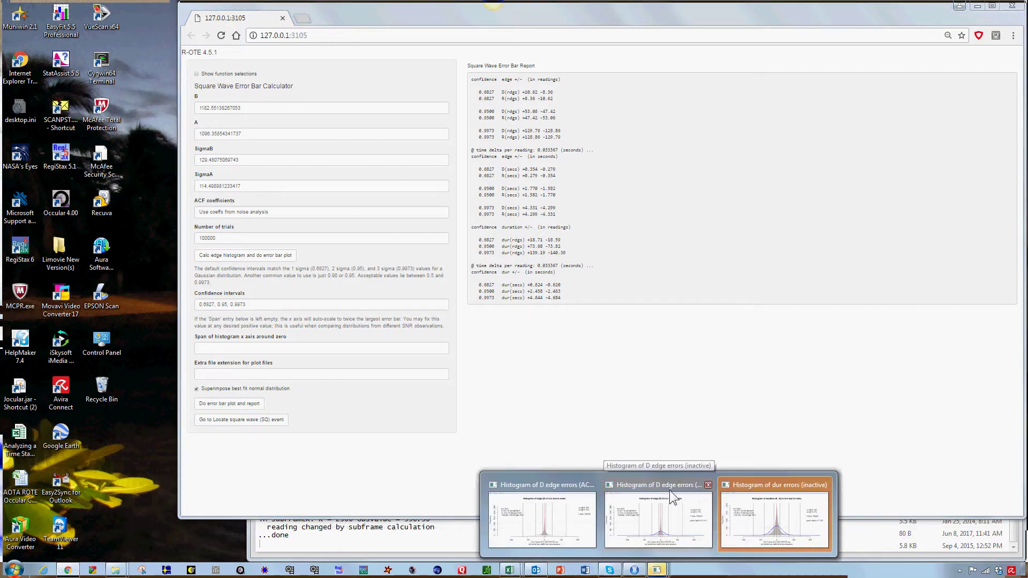
{"action": "mouse_move", "coordinate": [653, 493]}
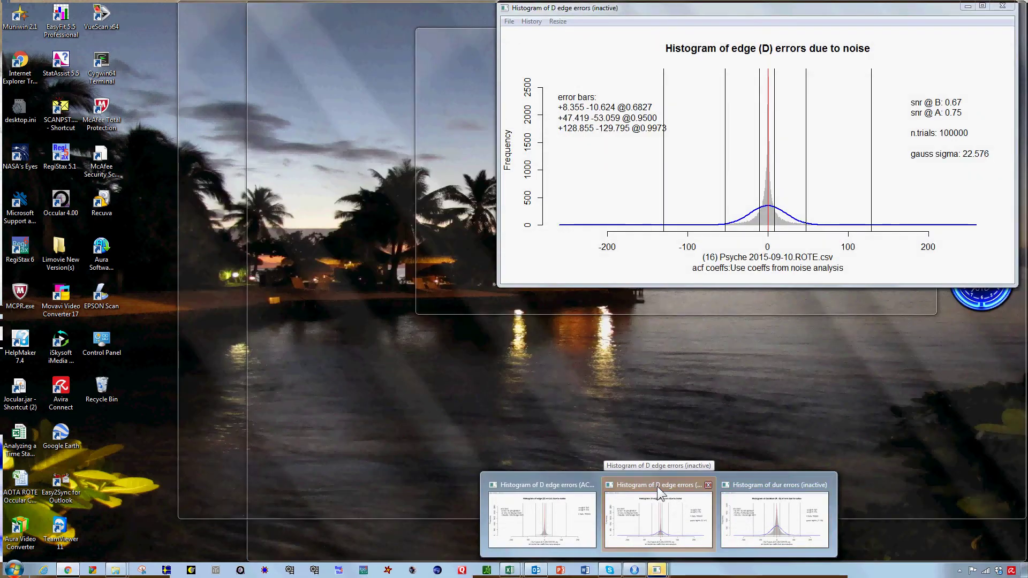
{"action": "left_click", "coordinate": [659, 486]}
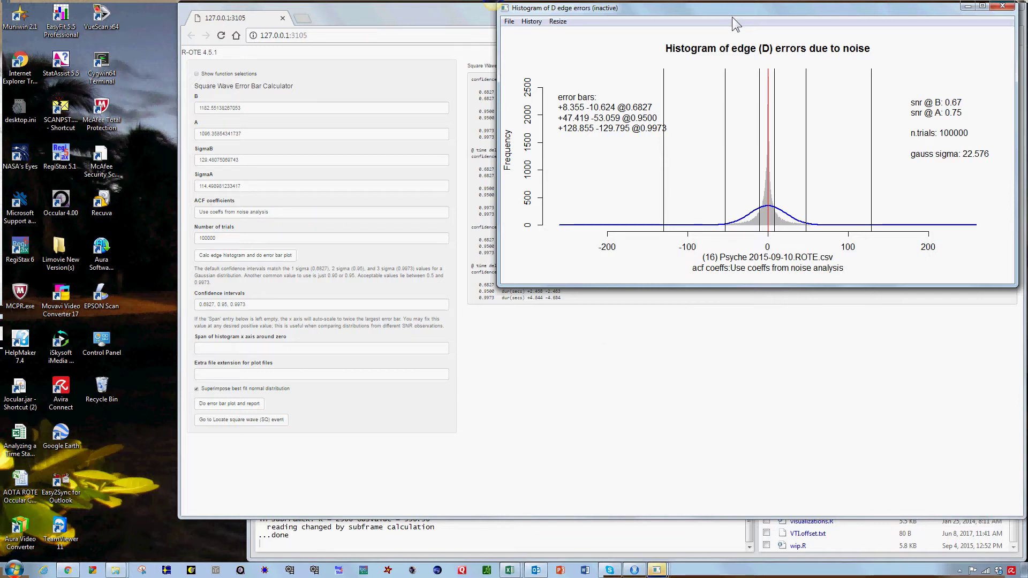
{"action": "left_click_drag", "start_coordinate": [731, 16], "coordinate": [614, 61]}
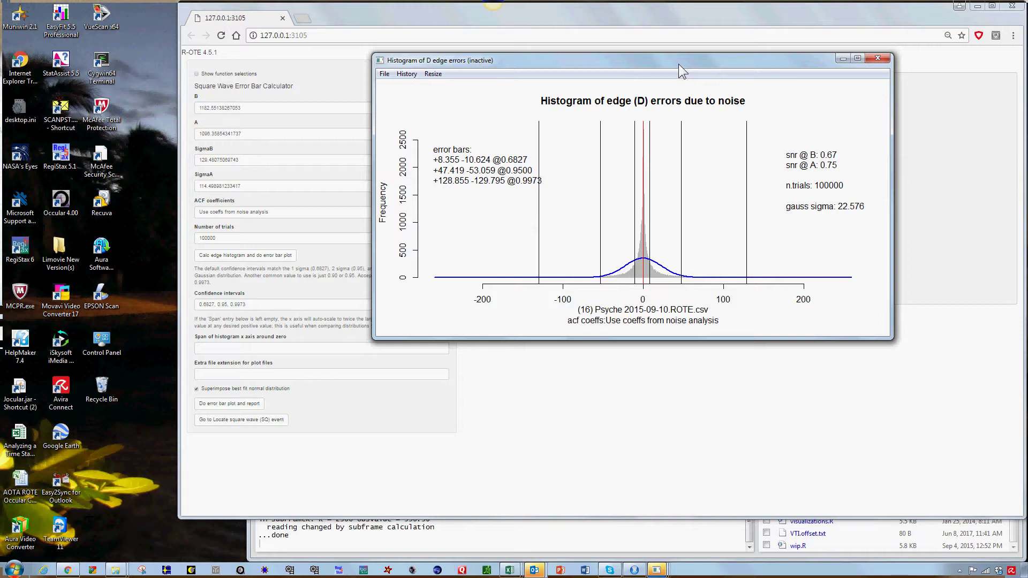
Close the new edge and duration histograms and examine the 0.9500 confidence edge values in seconds in the report.
{"action": "left_click", "coordinate": [878, 59]}
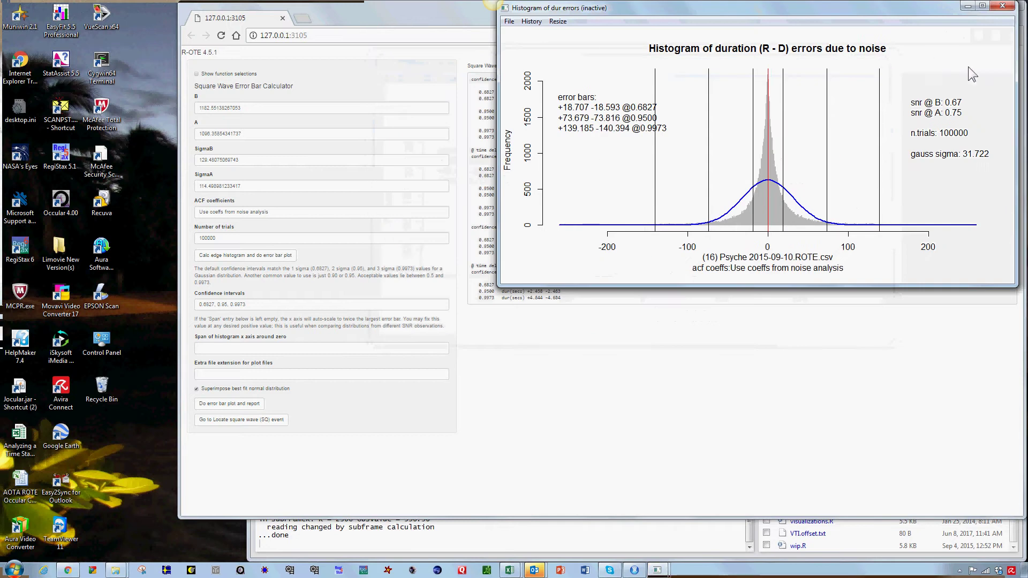
{"action": "left_click", "coordinate": [1003, 6]}
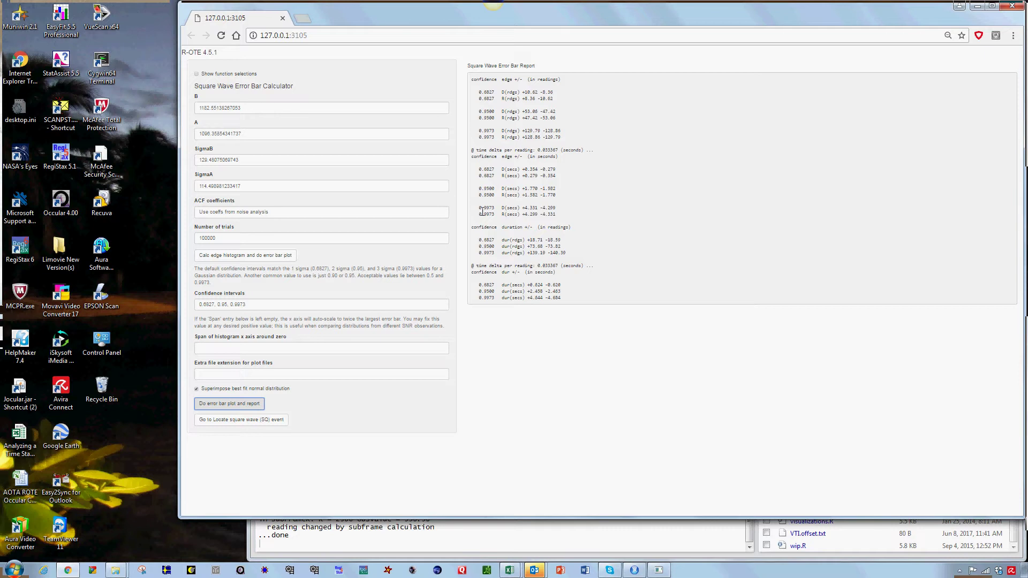
{"action": "left_click_drag", "start_coordinate": [478, 188], "coordinate": [563, 197]}
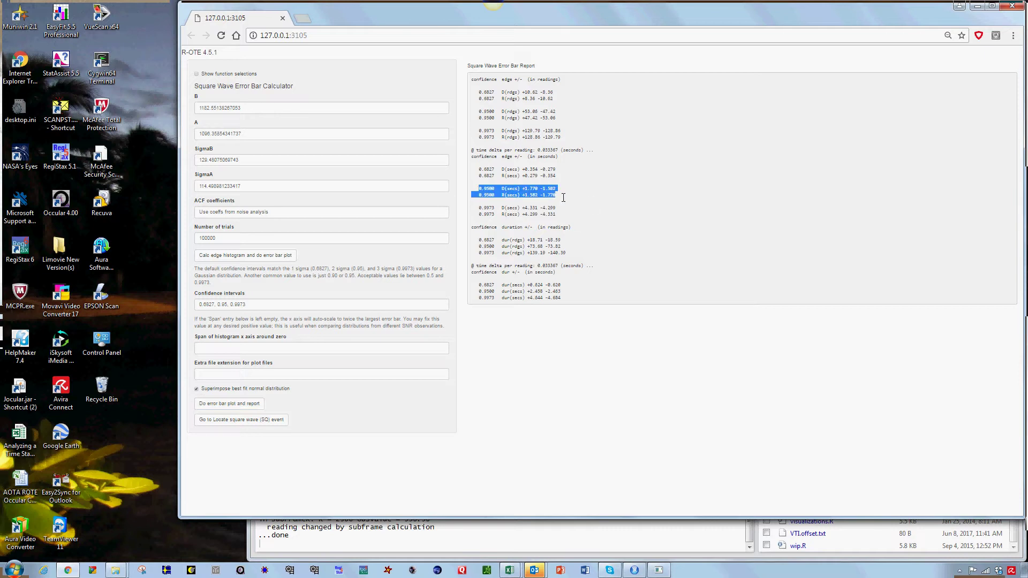
{"action": "left_click", "coordinate": [599, 187]}
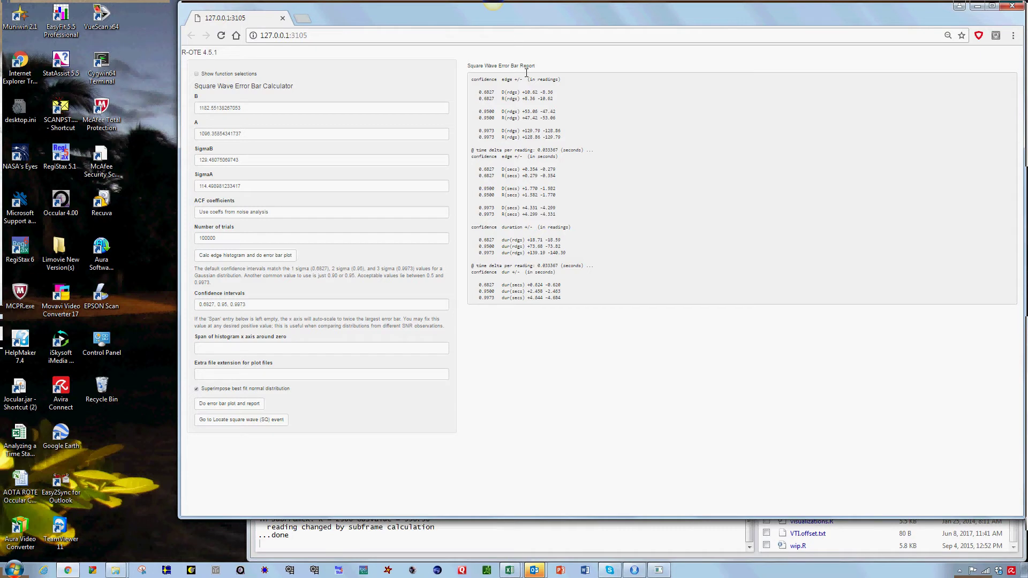
Open the print settings for the whole Square Wave Error Bar Report, with Save as PDF as destination and Portrait layout.
{"action": "left_click_drag", "start_coordinate": [526, 73], "coordinate": [646, 312]}
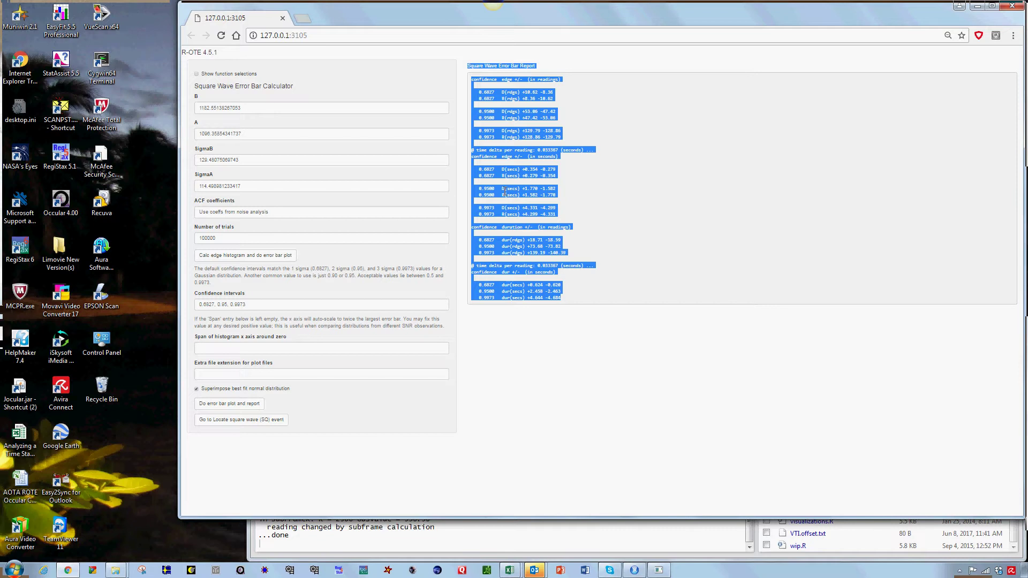
{"action": "right_click", "coordinate": [504, 190]}
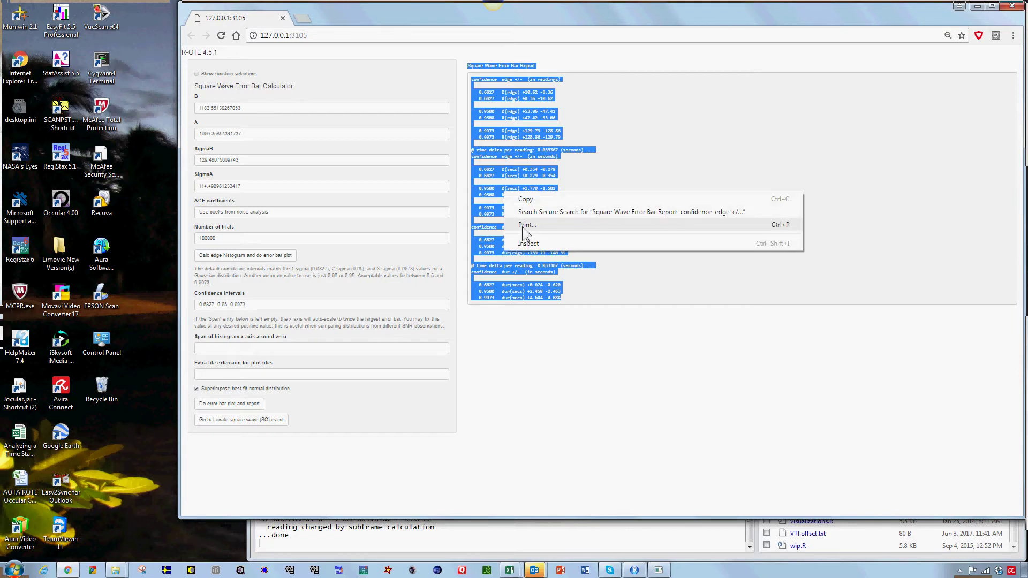
{"action": "left_click", "coordinate": [536, 227]}
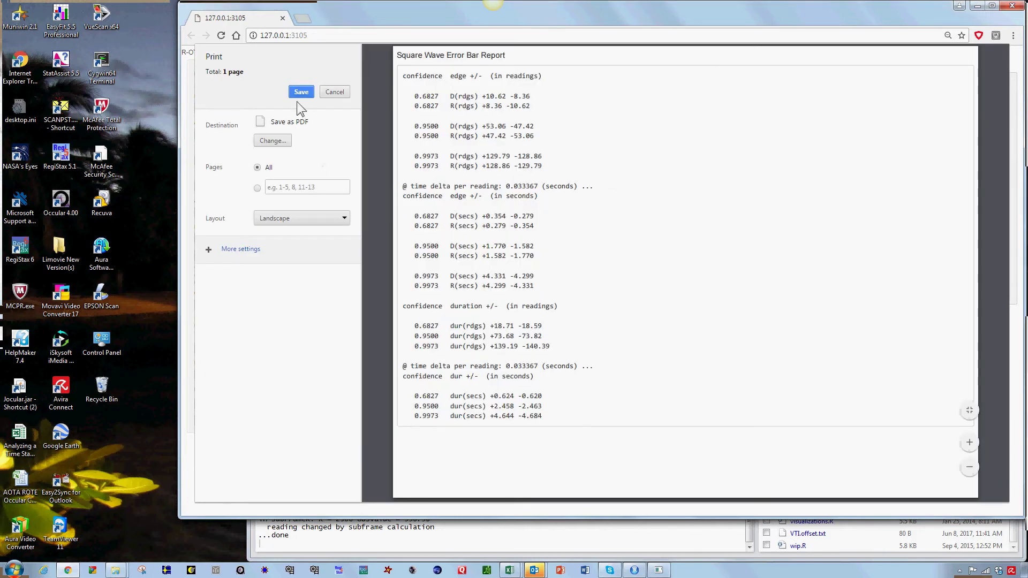
{"action": "left_click", "coordinate": [273, 142]}
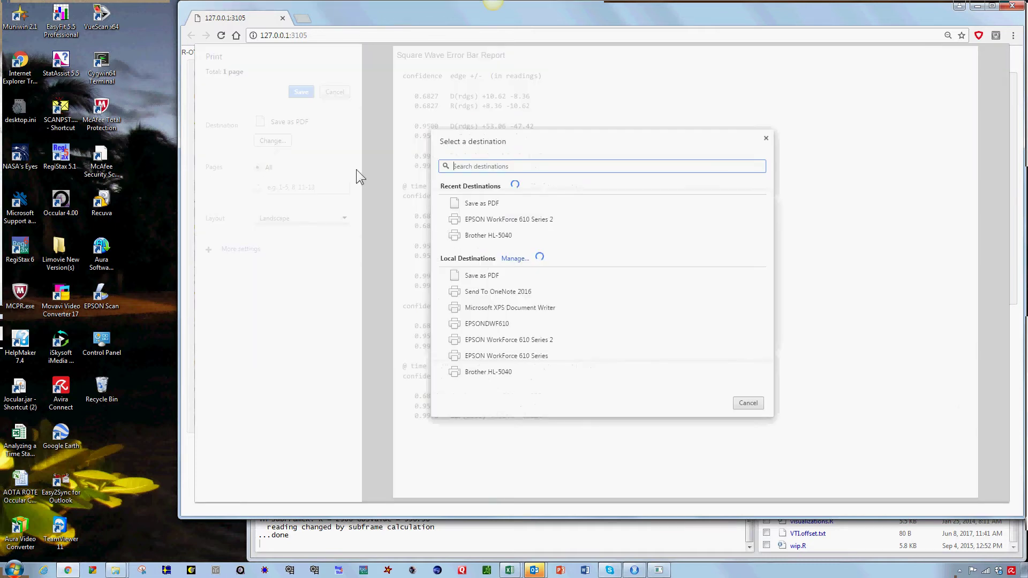
{"action": "left_click", "coordinate": [480, 203]}
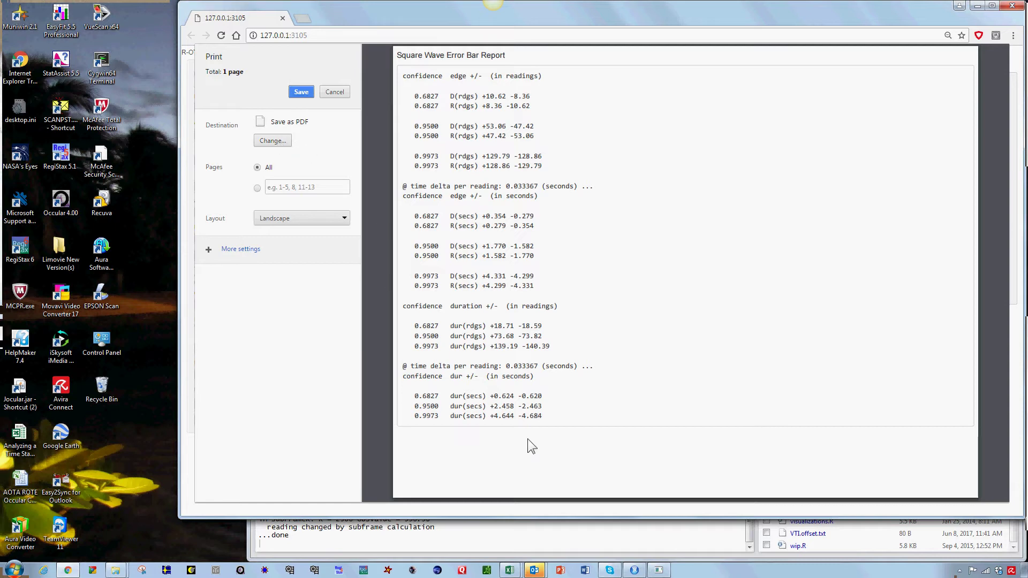
{"action": "left_click", "coordinate": [343, 218]}
{"action": "left_click", "coordinate": [315, 230]}
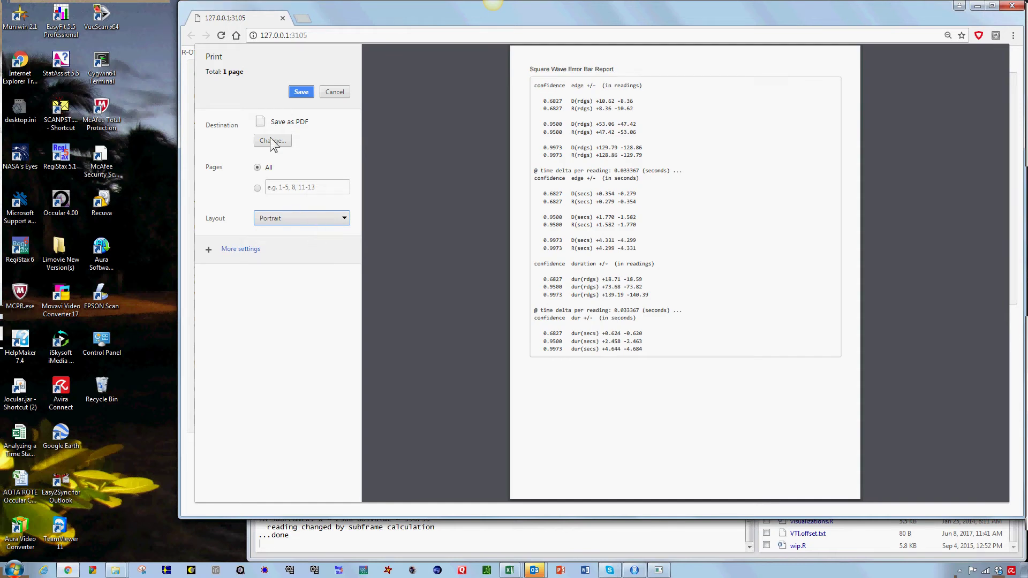
Save the report PDF as "(16) Psyche 2015-09-10.ROTE.errbar.summary.report", basing the name on the existing edge histogram file.
{"action": "left_click", "coordinate": [303, 93]}
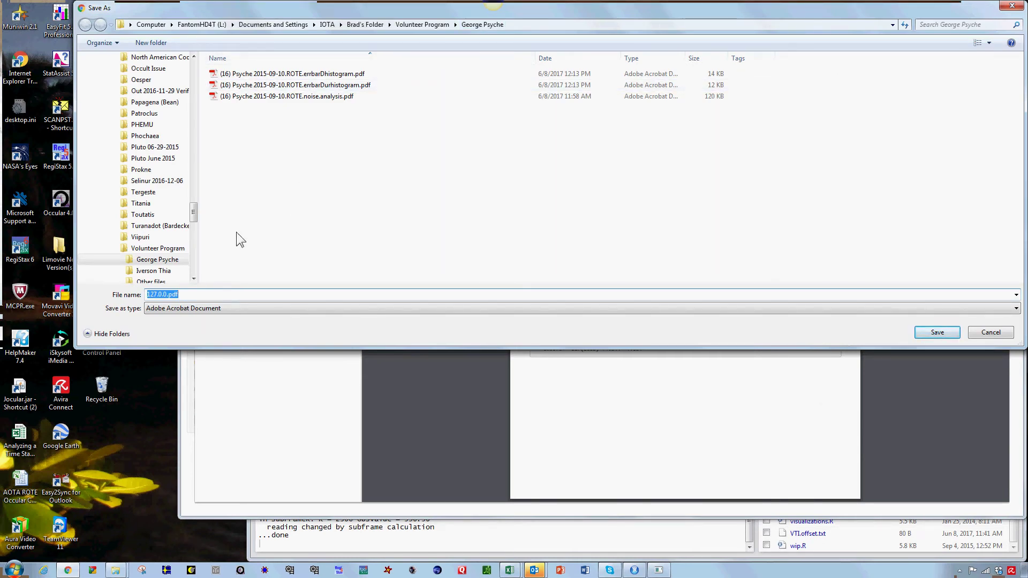
{"action": "left_click", "coordinate": [294, 76]}
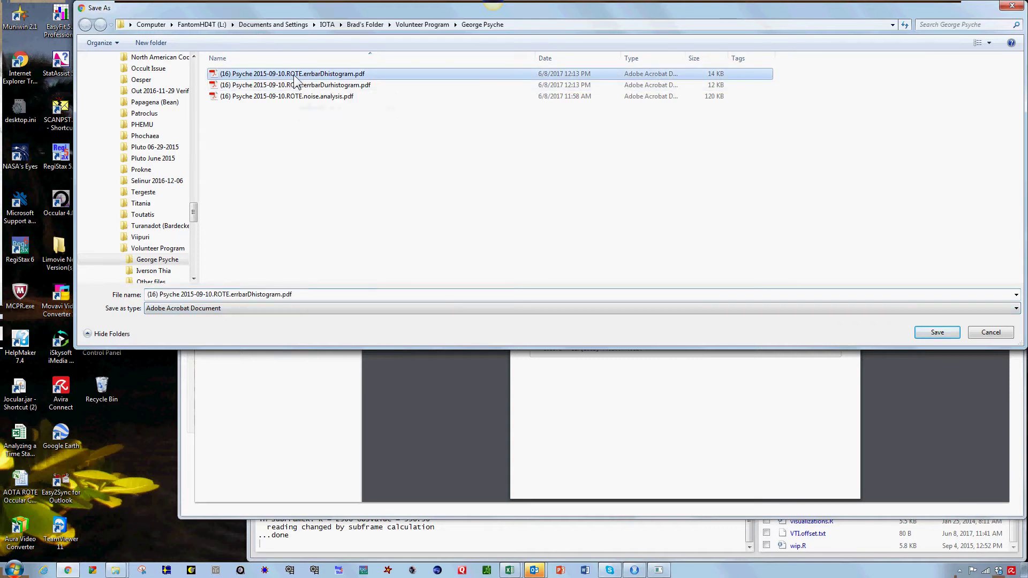
{"action": "left_click", "coordinate": [250, 296]}
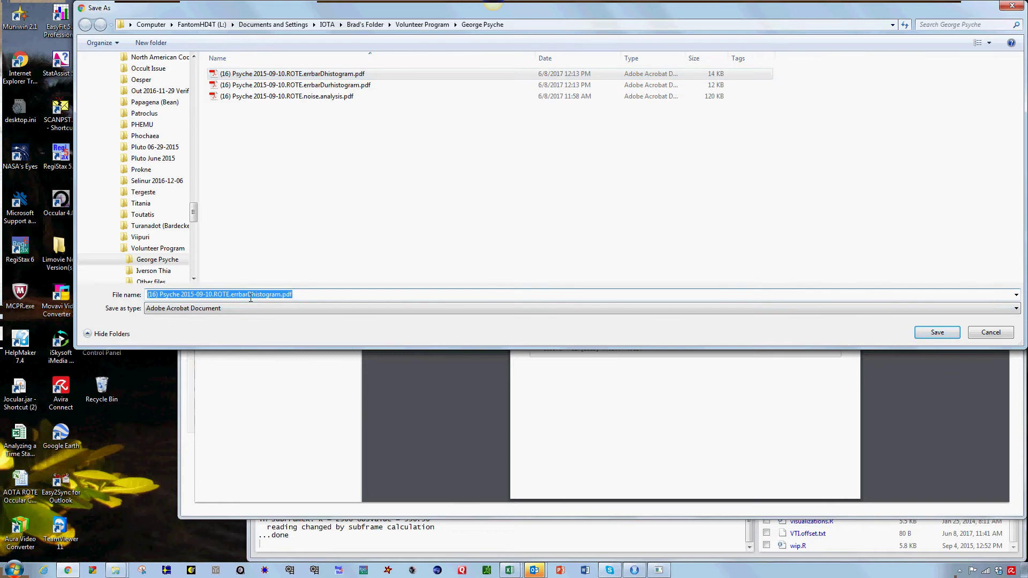
{"action": "left_click_drag", "start_coordinate": [247, 294], "coordinate": [378, 300]}
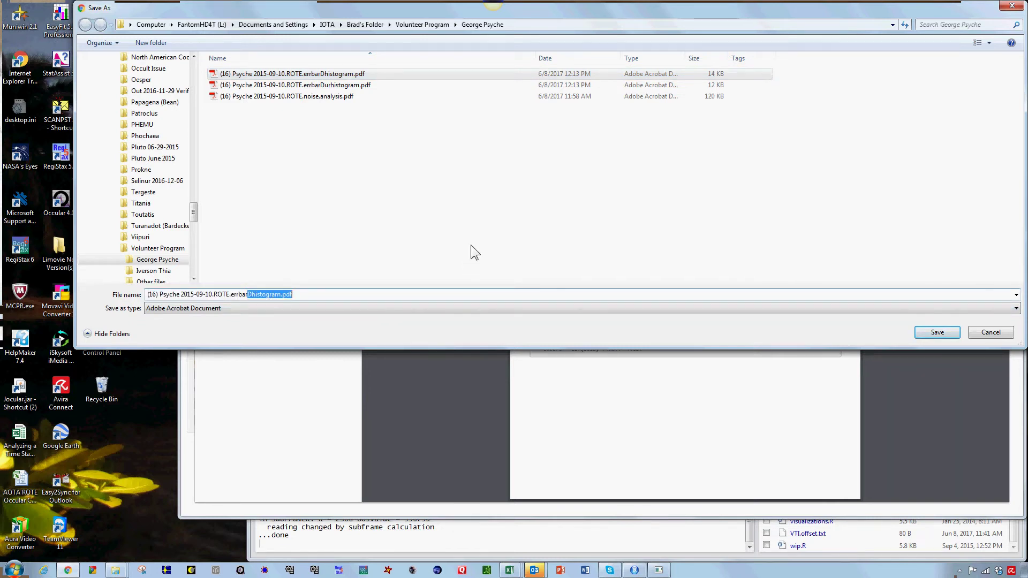
{"action": "key", "text": "BackSpace"}
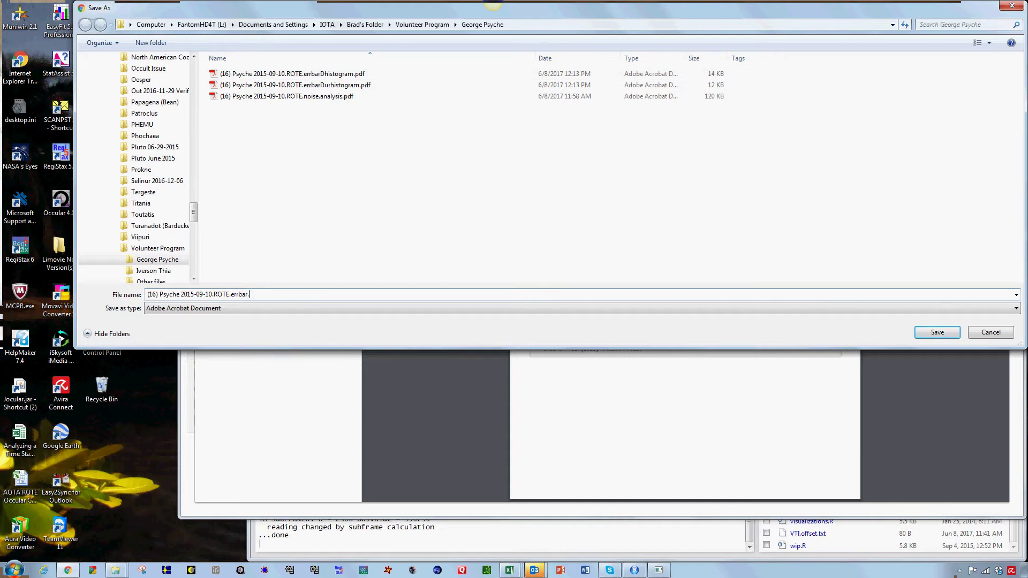
{"action": "type", "text": ".summ"}
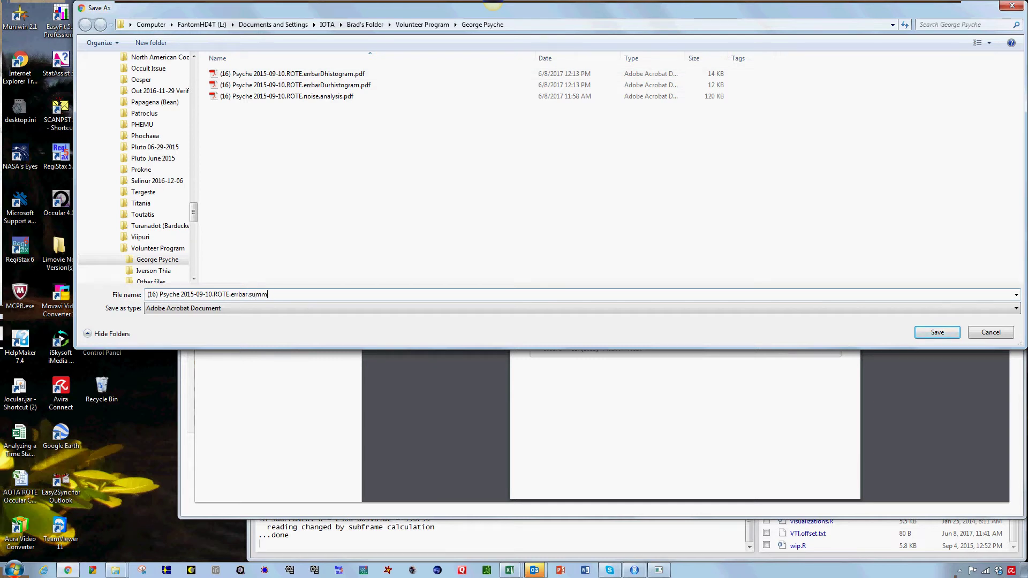
{"action": "type", "text": "ry.report"}
{"action": "key", "text": "Return"}
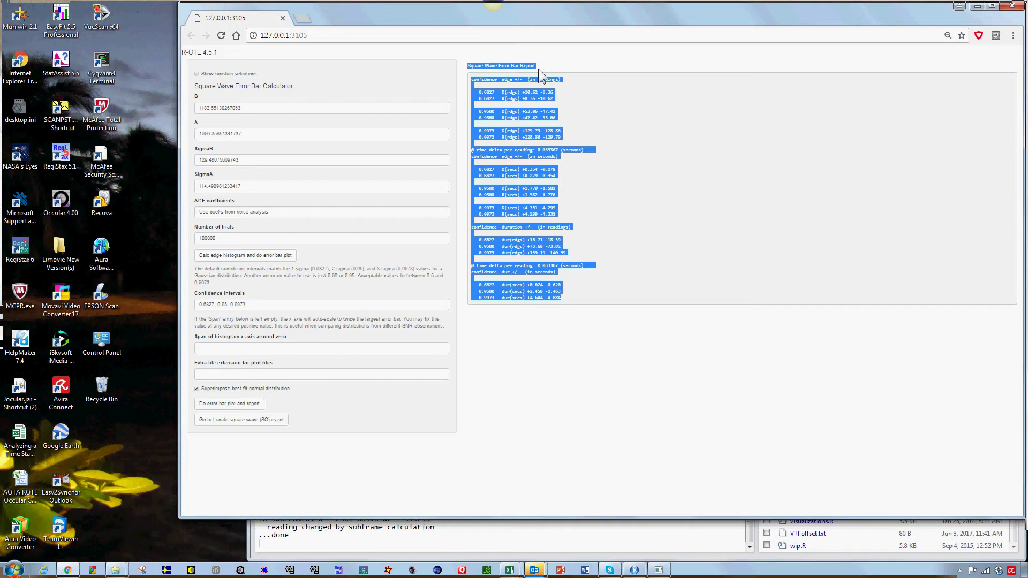
{"action": "left_click", "coordinate": [642, 206]}
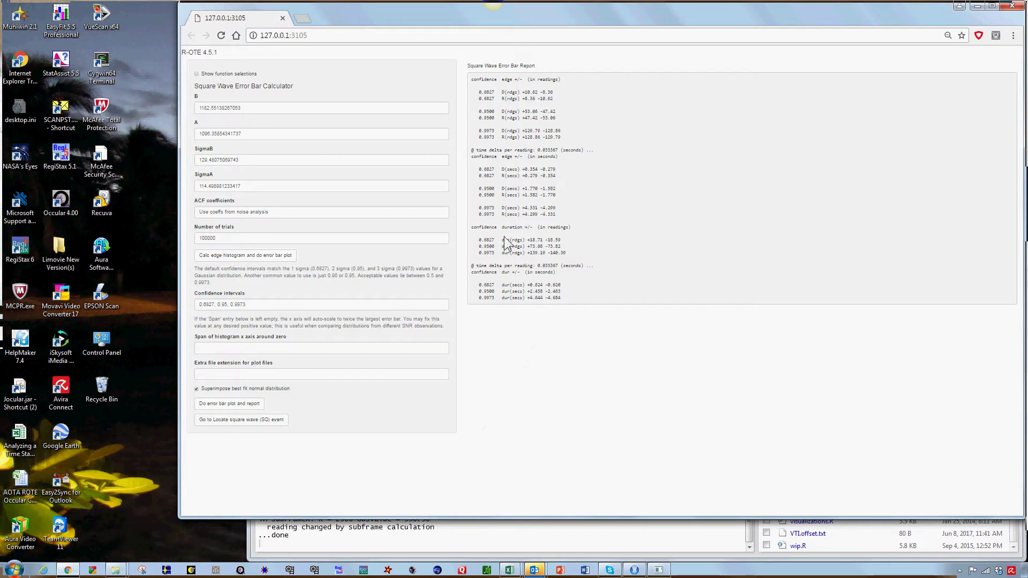
Return to the square wave event location page and proceed from there to the report writing page.
{"action": "left_click", "coordinate": [243, 421]}
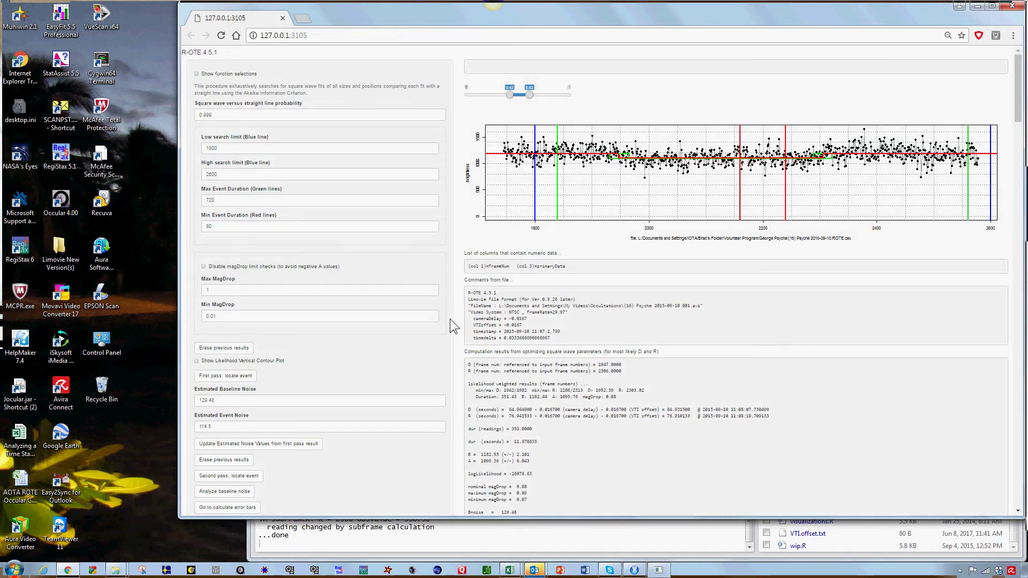
{"action": "scroll", "coordinate": [450, 319], "scroll_direction": "down", "scroll_amount": 4}
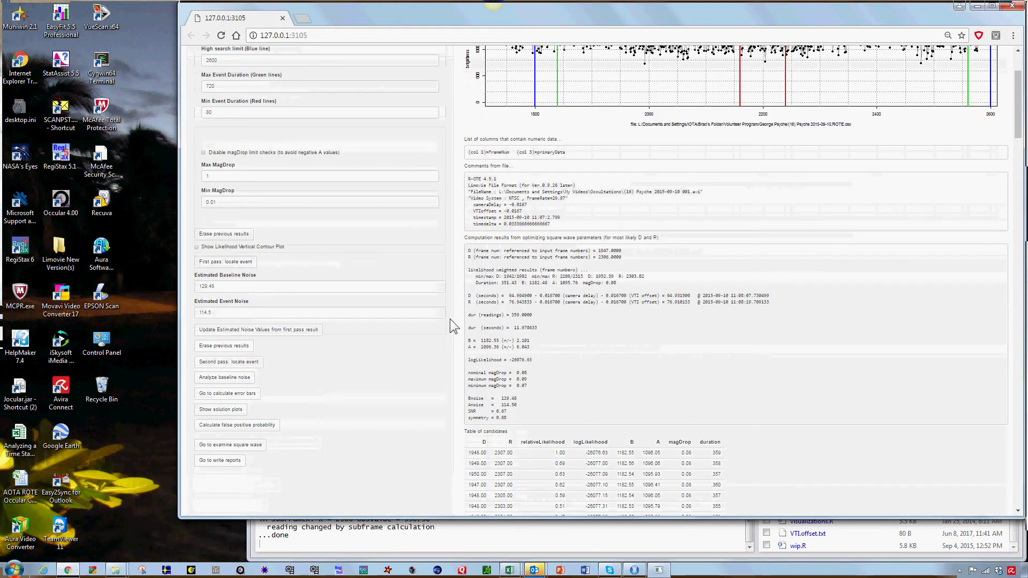
{"action": "scroll", "coordinate": [449, 319], "scroll_direction": "up", "scroll_amount": 1}
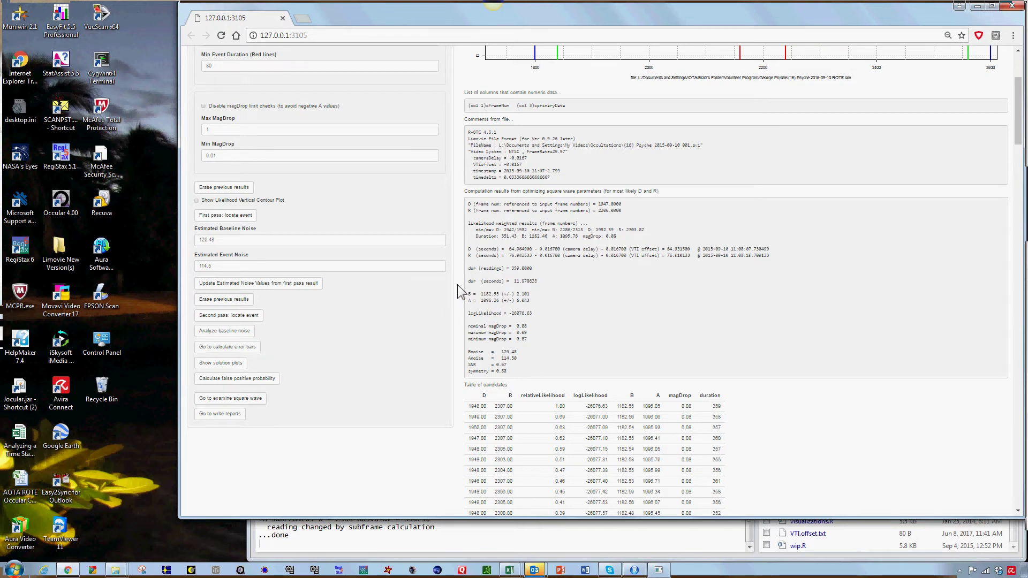
{"action": "scroll", "coordinate": [461, 292], "scroll_direction": "down", "scroll_amount": 2}
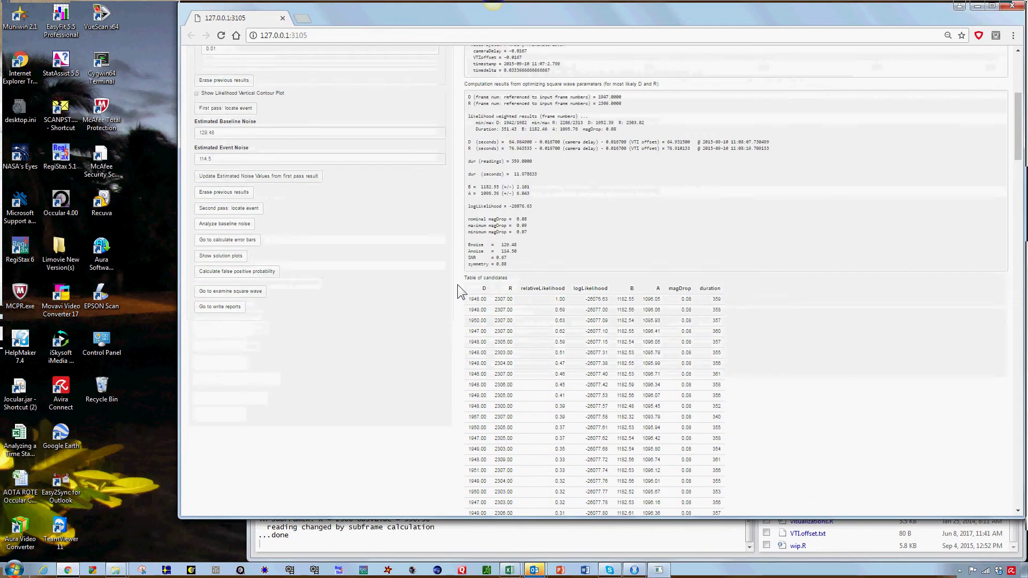
{"action": "left_click", "coordinate": [221, 307]}
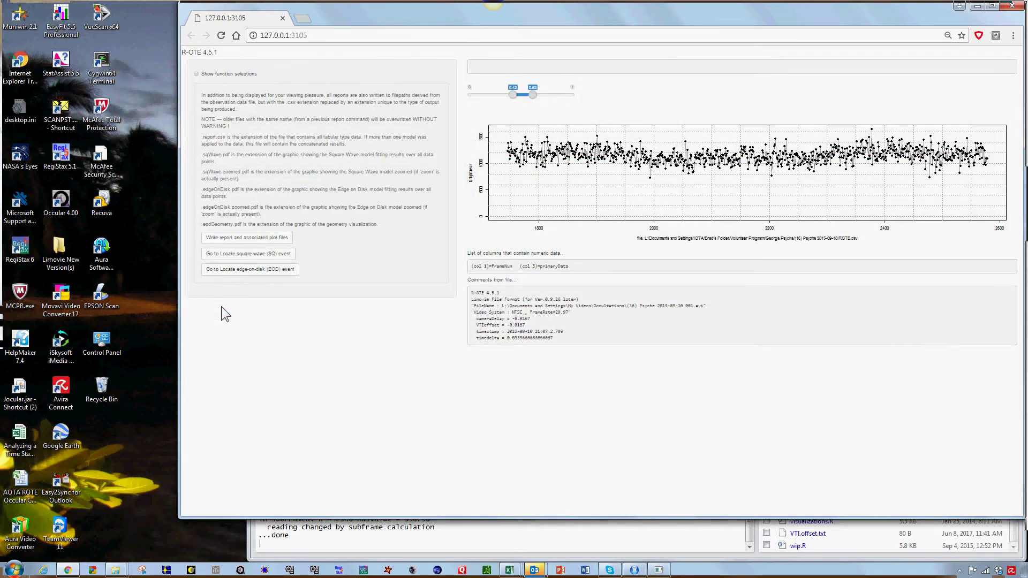
Write the report and associated plot files, and move the zoomed square wave plot below the full data plot.
{"action": "left_click", "coordinate": [246, 240]}
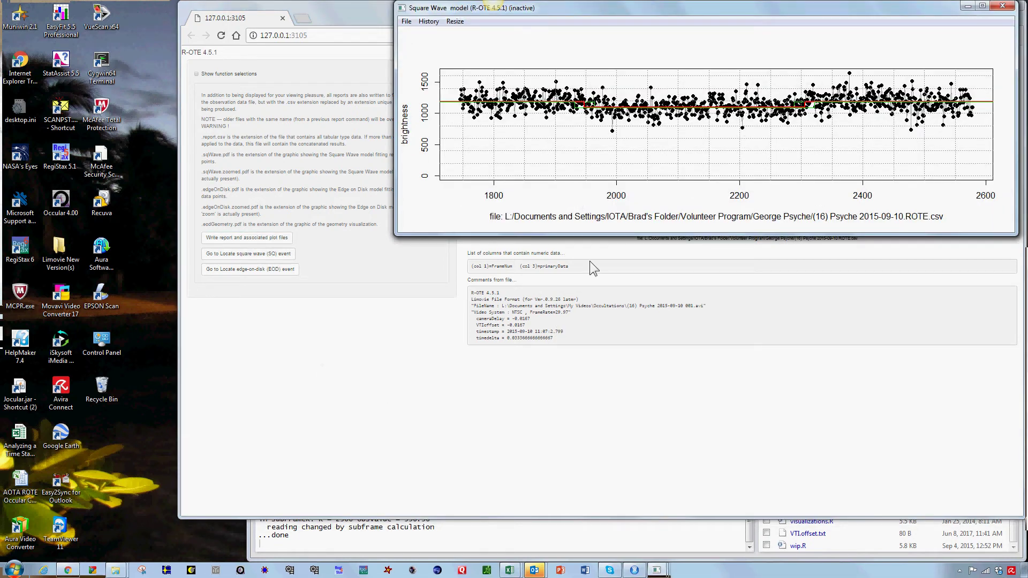
{"action": "left_click_drag", "start_coordinate": [641, 11], "coordinate": [590, 217]}
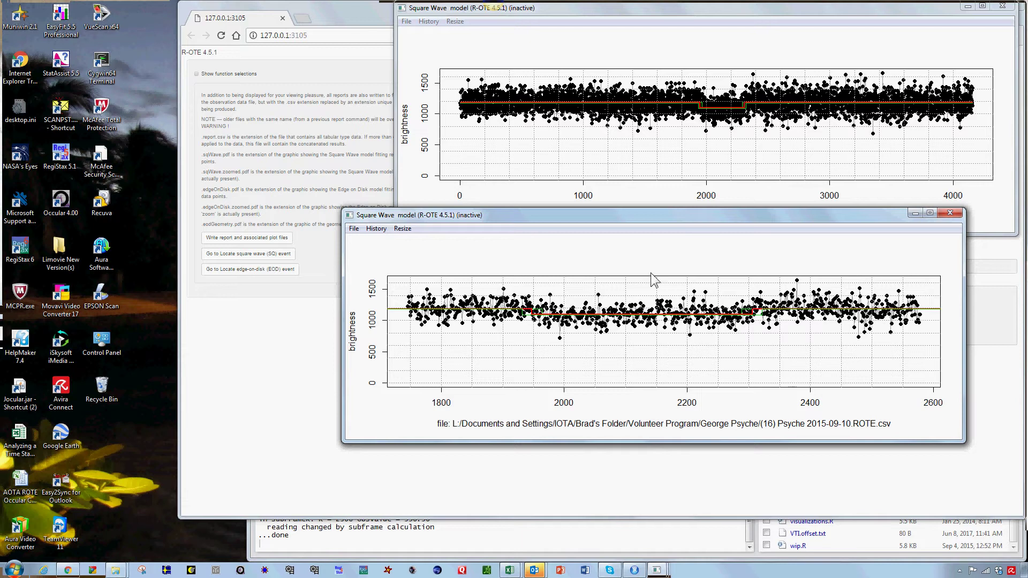
Close both square wave model plot windows and return to the square wave event location page.
{"action": "left_click", "coordinate": [950, 214]}
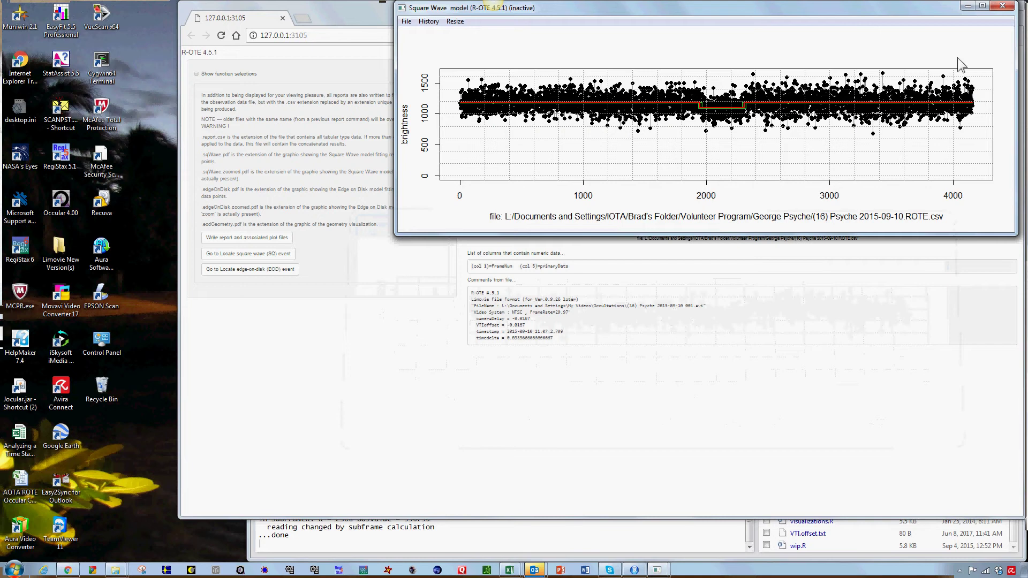
{"action": "left_click", "coordinate": [1001, 7]}
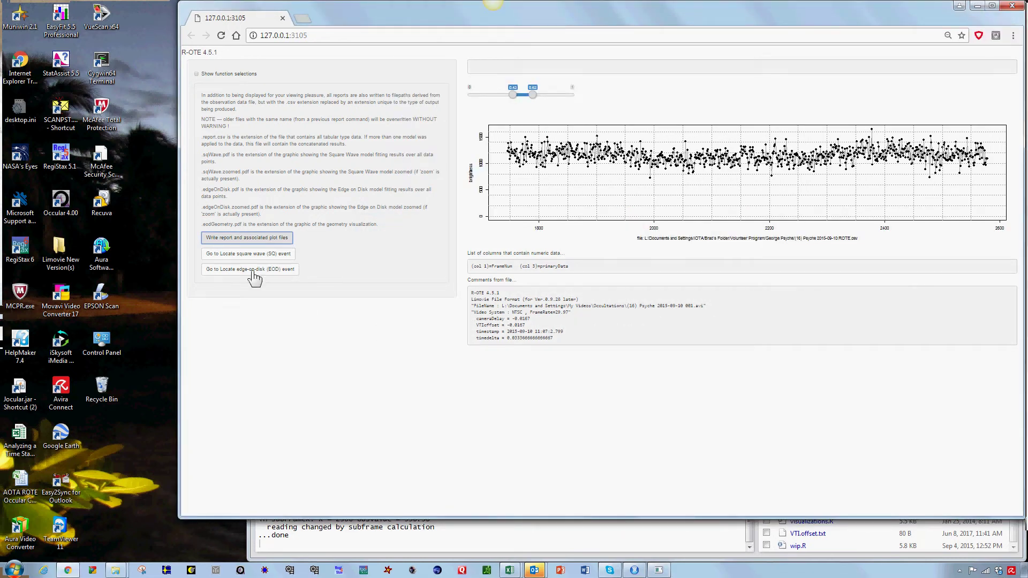
{"action": "left_click", "coordinate": [254, 254]}
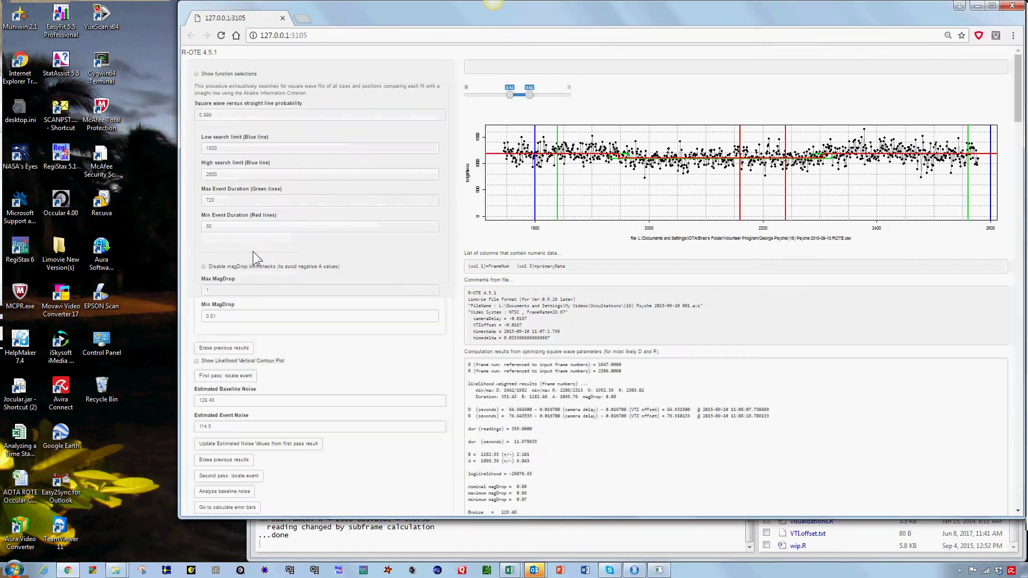
Select everything from "Comments from file..." to the end of the candidates table and open the print settings for that selection.
{"action": "scroll", "coordinate": [460, 273], "scroll_direction": "down", "scroll_amount": 3}
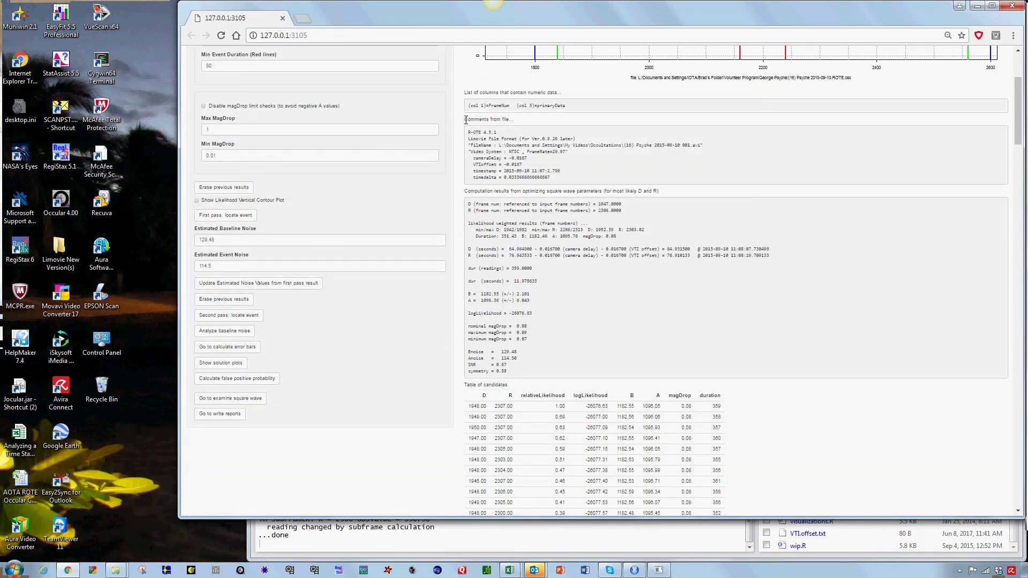
{"action": "left_click_drag", "start_coordinate": [465, 120], "coordinate": [760, 500]}
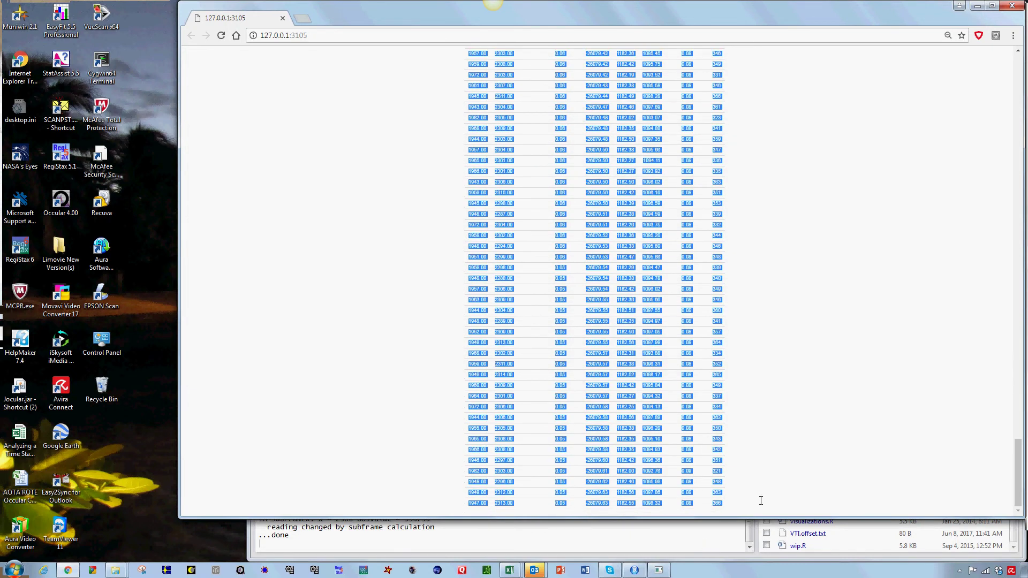
{"action": "right_click", "coordinate": [502, 311]}
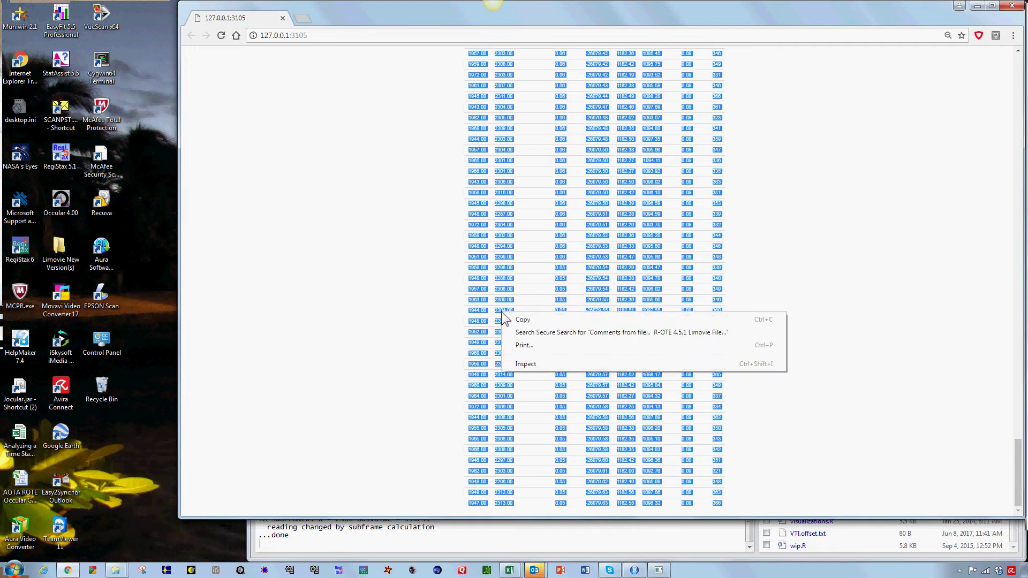
{"action": "left_click", "coordinate": [529, 348]}
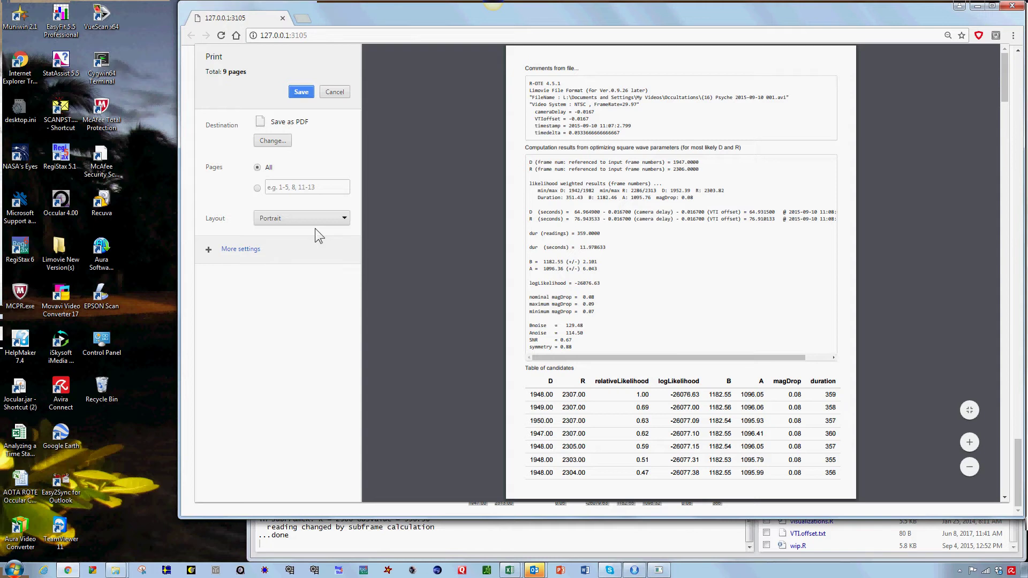
Set the print layout to Landscape with Minimum margins, and check the preview pages of the candidates table.
{"action": "left_click", "coordinate": [347, 221]}
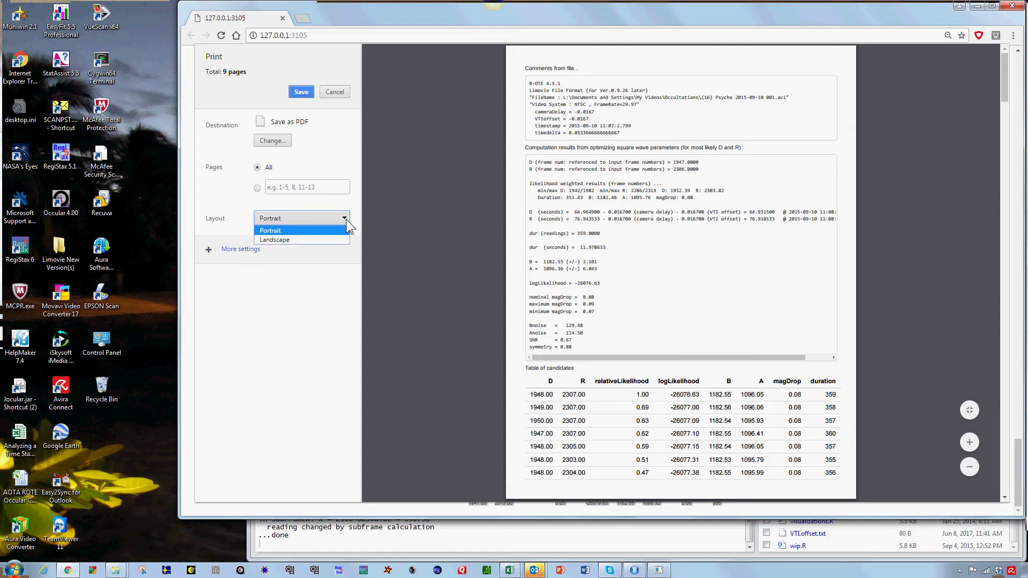
{"action": "left_click", "coordinate": [313, 239]}
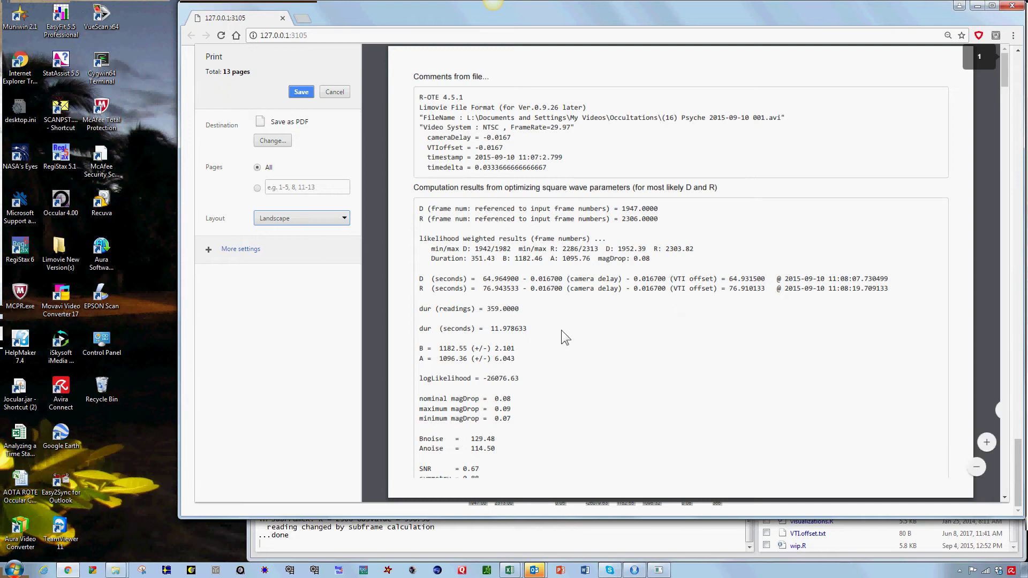
{"action": "scroll", "coordinate": [561, 330], "scroll_direction": "down", "scroll_amount": 3}
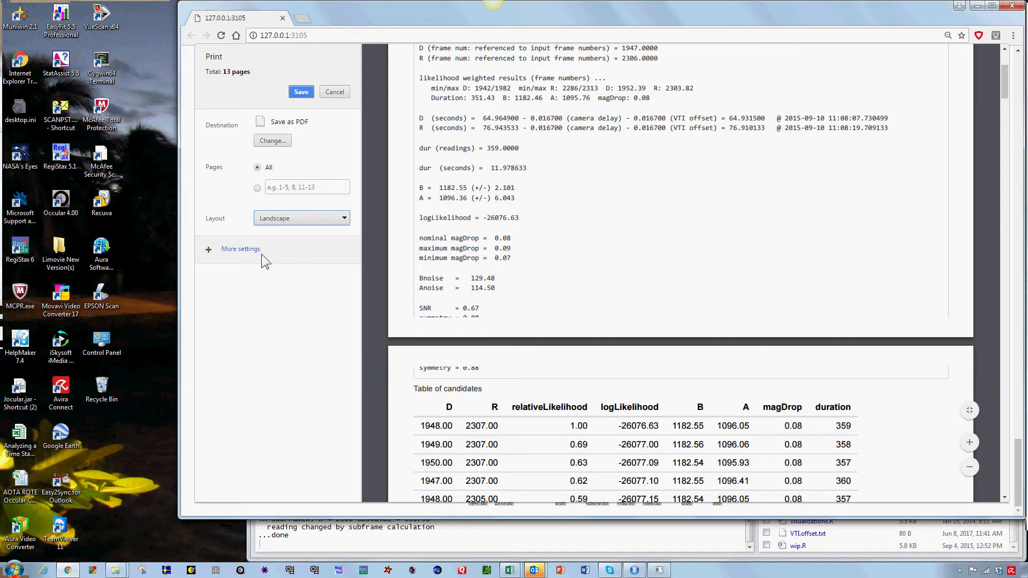
{"action": "left_click", "coordinate": [237, 249]}
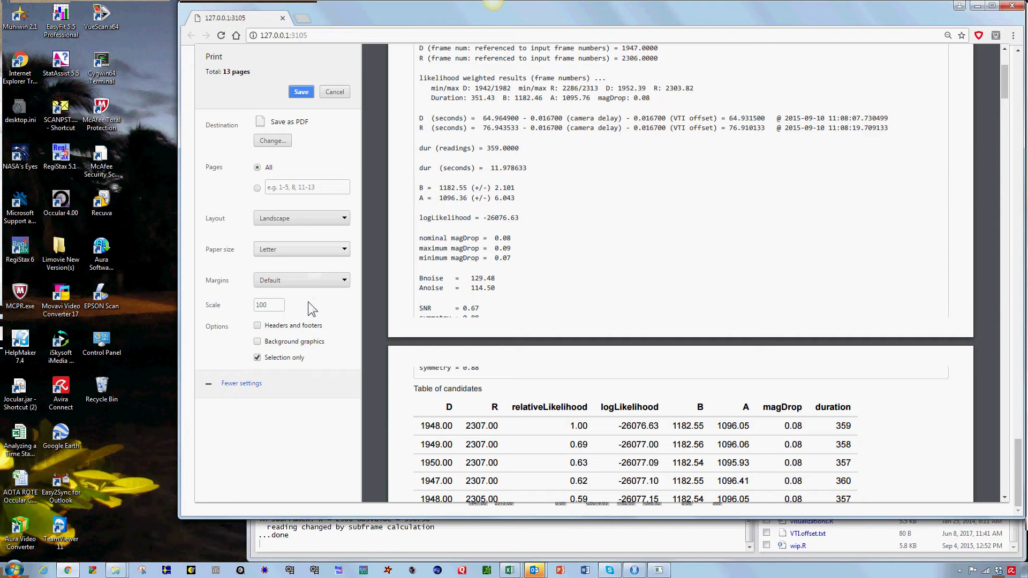
{"action": "left_click", "coordinate": [344, 280]}
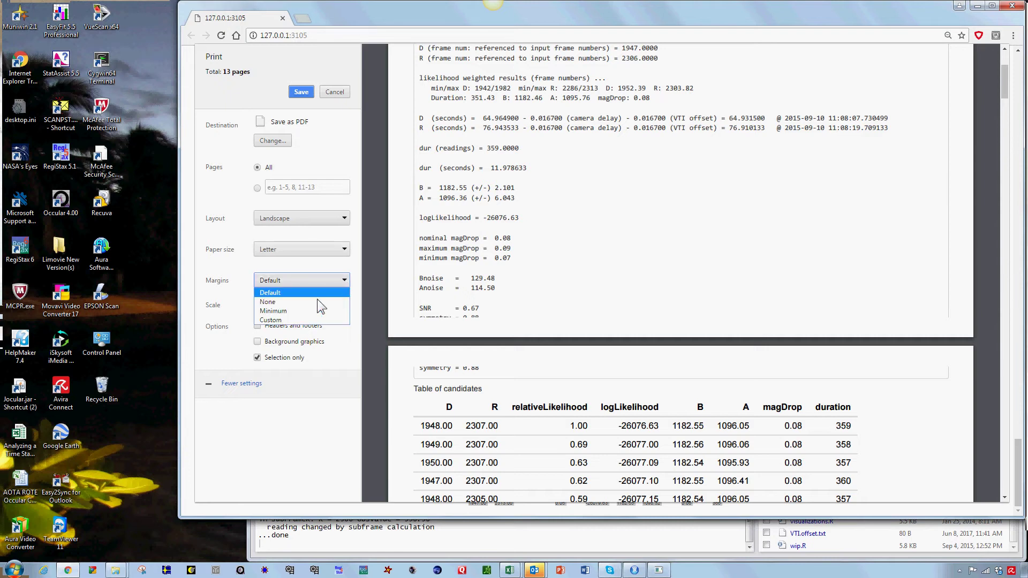
{"action": "left_click", "coordinate": [308, 310]}
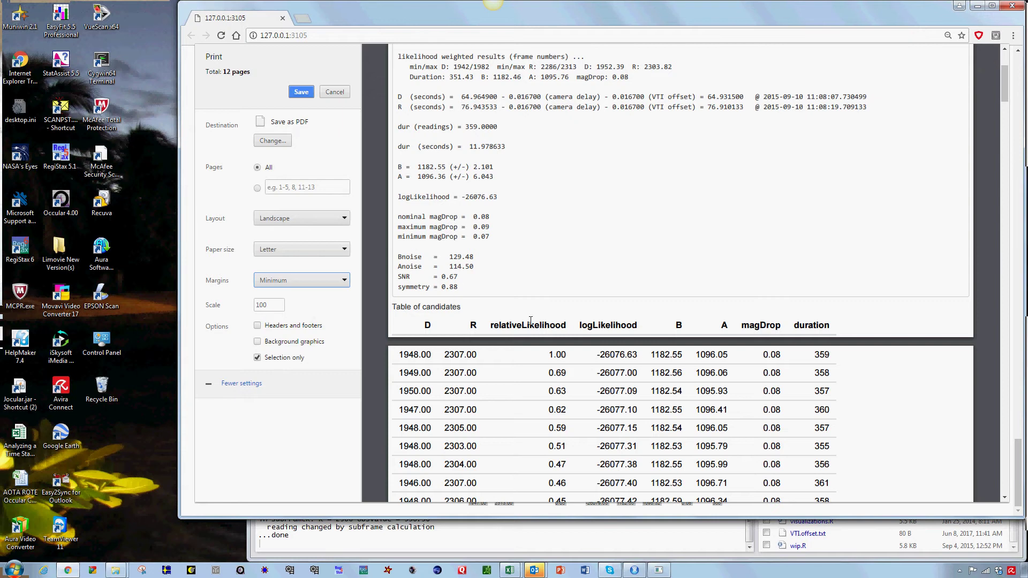
{"action": "scroll", "coordinate": [568, 320], "scroll_direction": "down", "scroll_amount": 1}
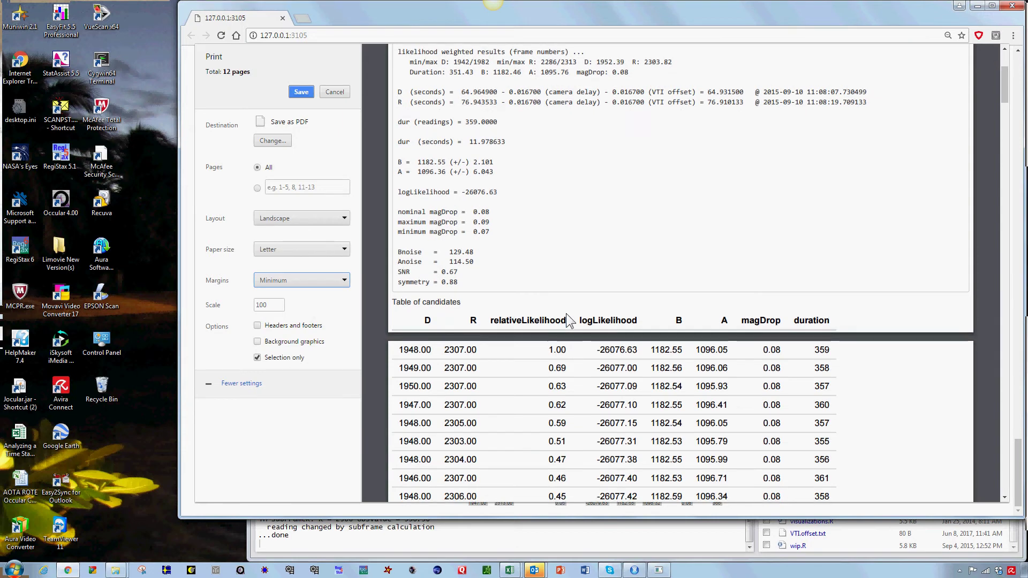
{"action": "scroll", "coordinate": [568, 320], "scroll_direction": "down", "scroll_amount": 1}
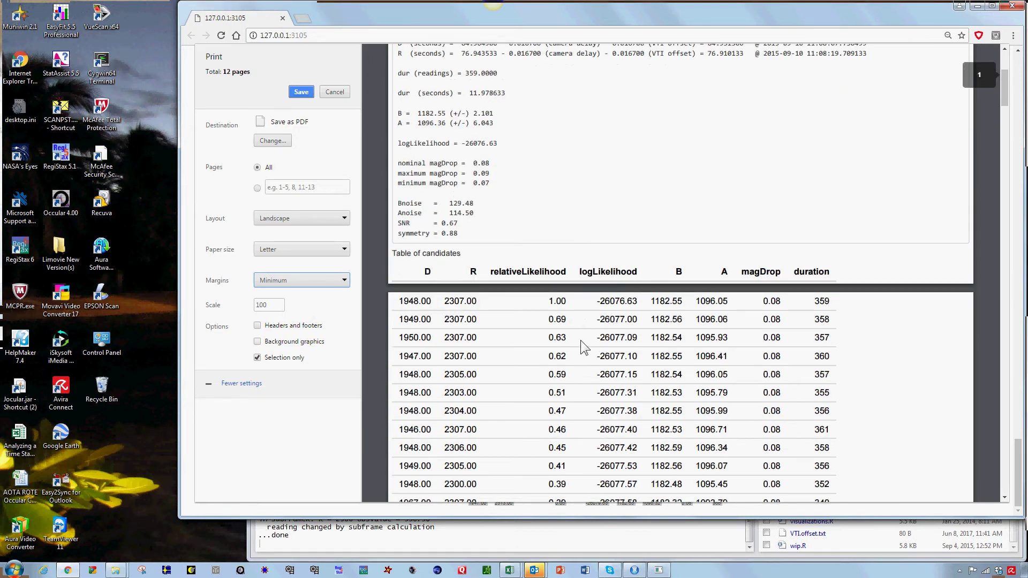
{"action": "scroll", "coordinate": [584, 346], "scroll_direction": "down", "scroll_amount": 10}
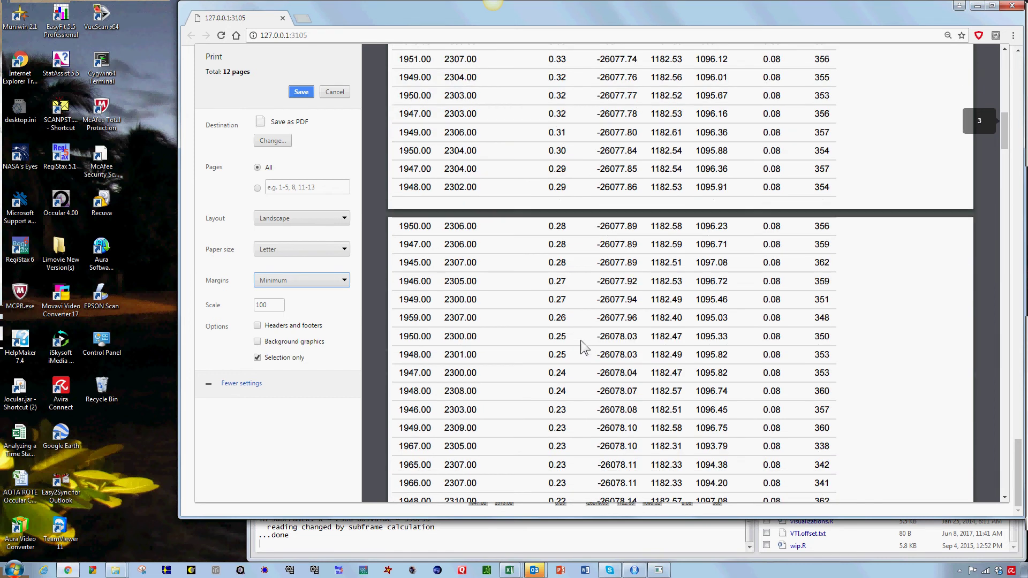
{"action": "scroll", "coordinate": [583, 347], "scroll_direction": "down", "scroll_amount": 4}
{"action": "scroll", "coordinate": [583, 346], "scroll_direction": "down", "scroll_amount": 14}
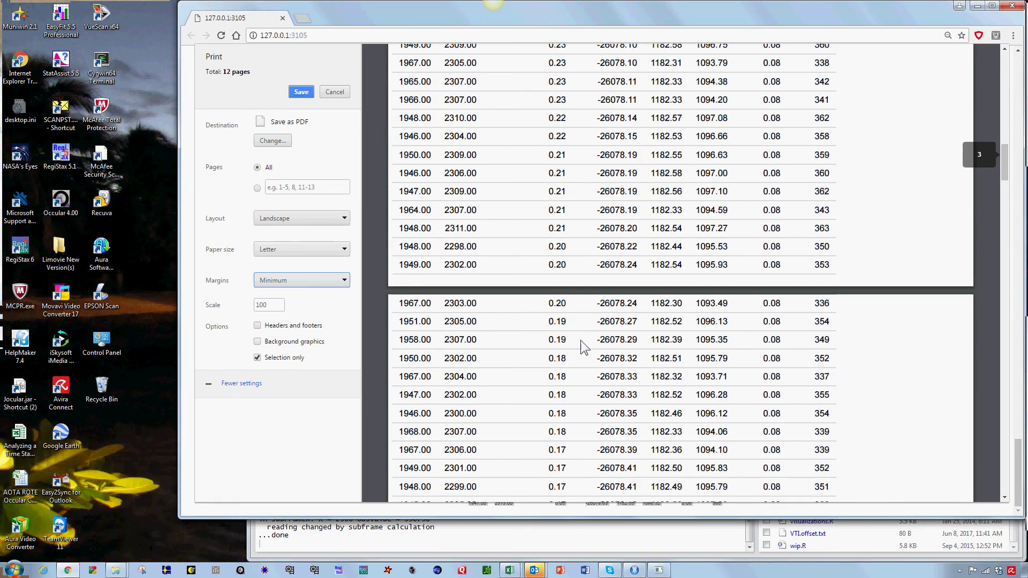
{"action": "scroll", "coordinate": [584, 347], "scroll_direction": "down", "scroll_amount": 13}
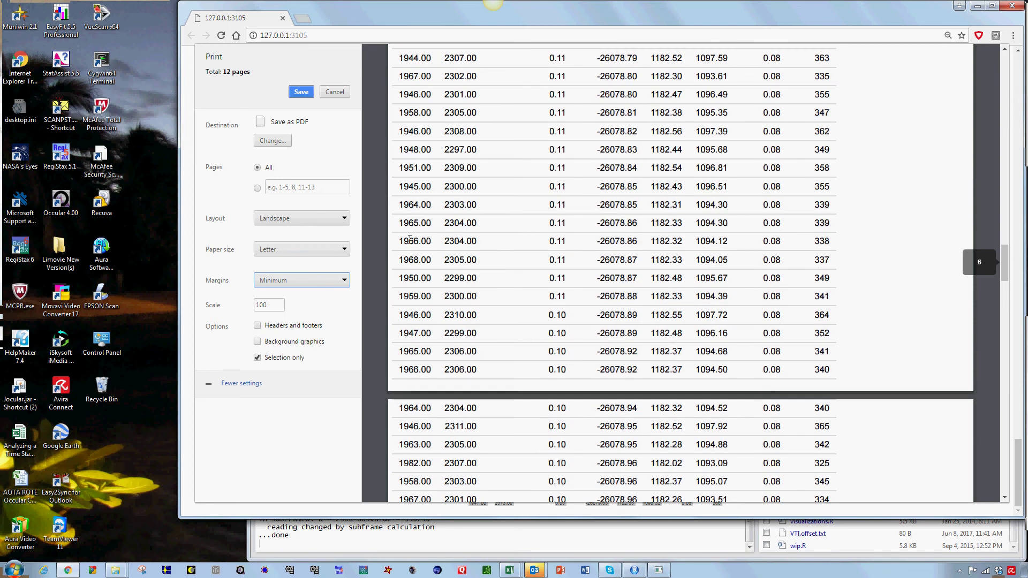
Save the PDF as "(16) Psyche 2015-09-10.ROTE.sqWave.summary.report", basing the name on the existing sqWave file.
{"action": "left_click", "coordinate": [303, 94]}
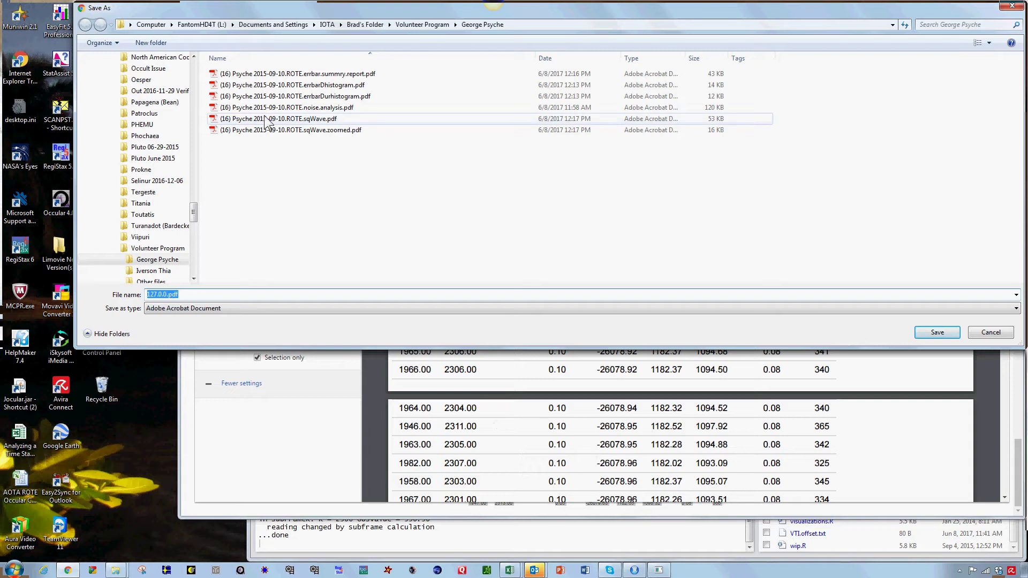
{"action": "left_click", "coordinate": [281, 122]}
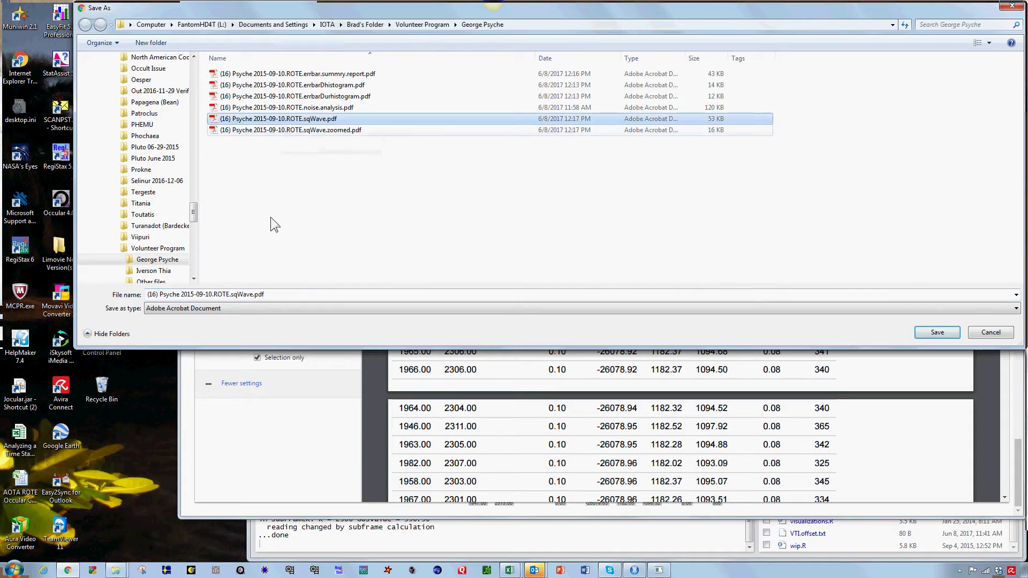
{"action": "left_click", "coordinate": [254, 295]}
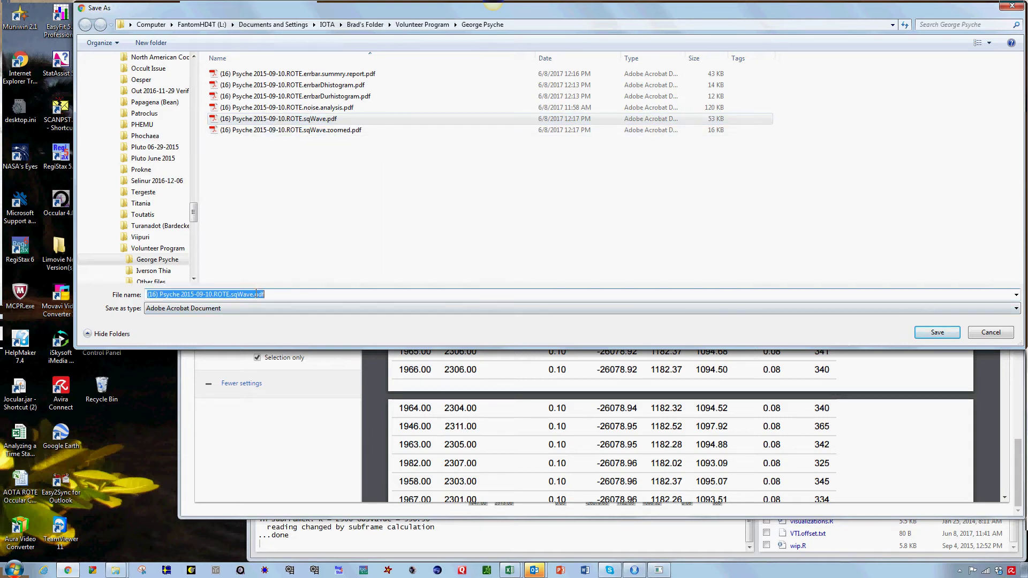
{"action": "left_click", "coordinate": [255, 295]}
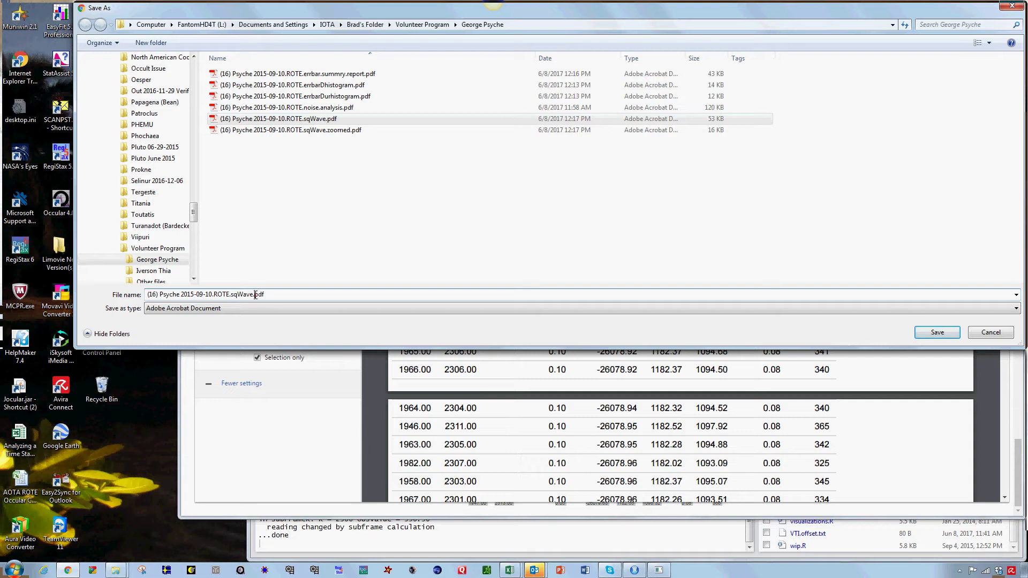
{"action": "left_click_drag", "start_coordinate": [256, 295], "coordinate": [331, 301]}
{"action": "type", "text": "s"}
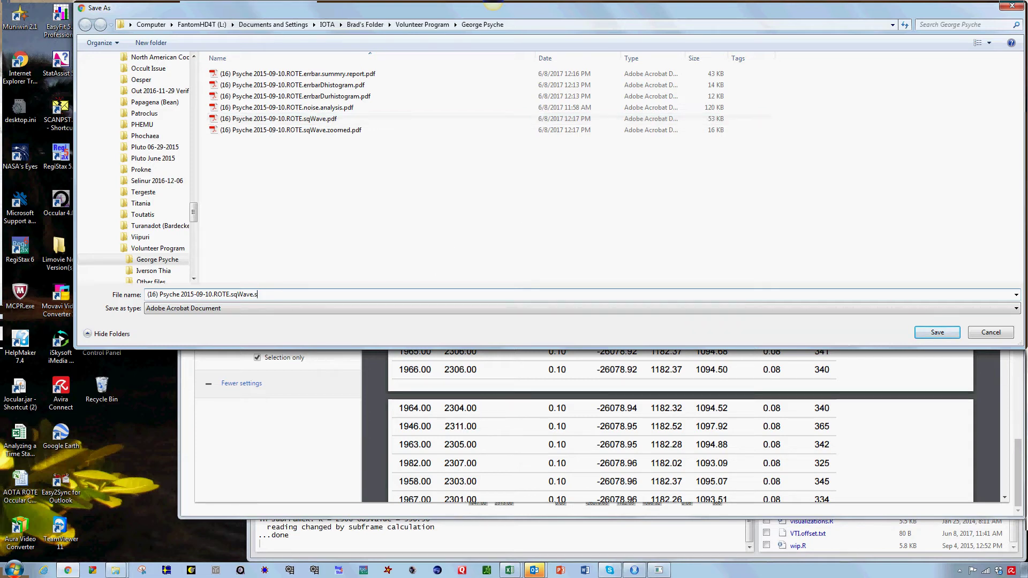
{"action": "type", "text": "ummary.report"}
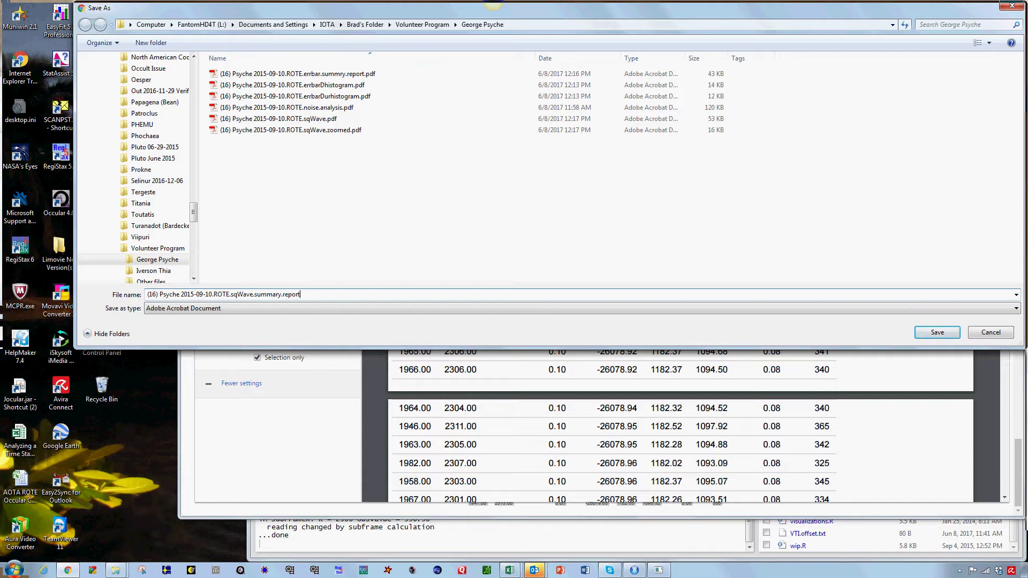
{"action": "key", "text": "Return"}
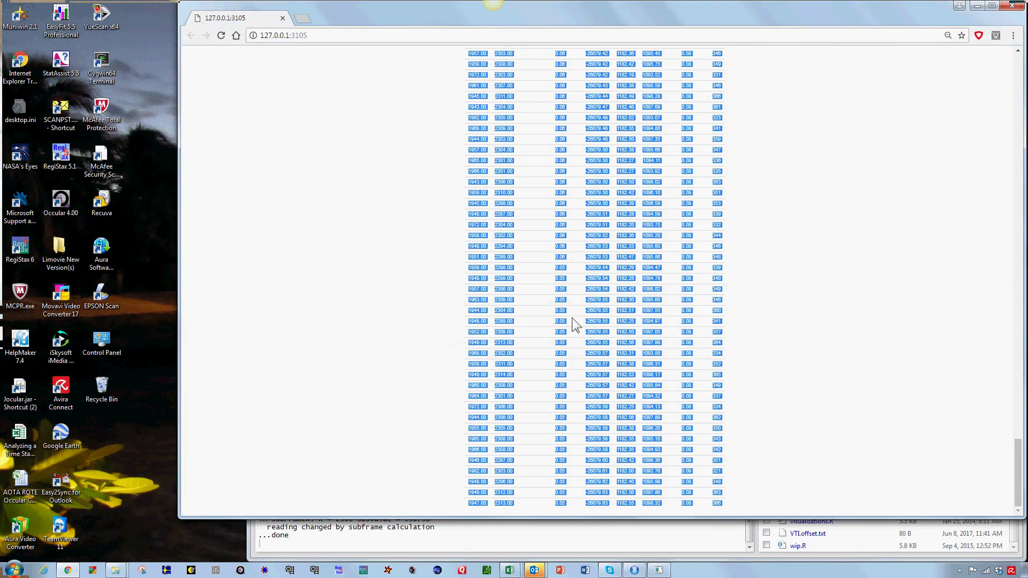
Clear the text selection on the square wave page and open the print settings for the whole page.
{"action": "scroll", "coordinate": [570, 316], "scroll_direction": "up", "scroll_amount": 10}
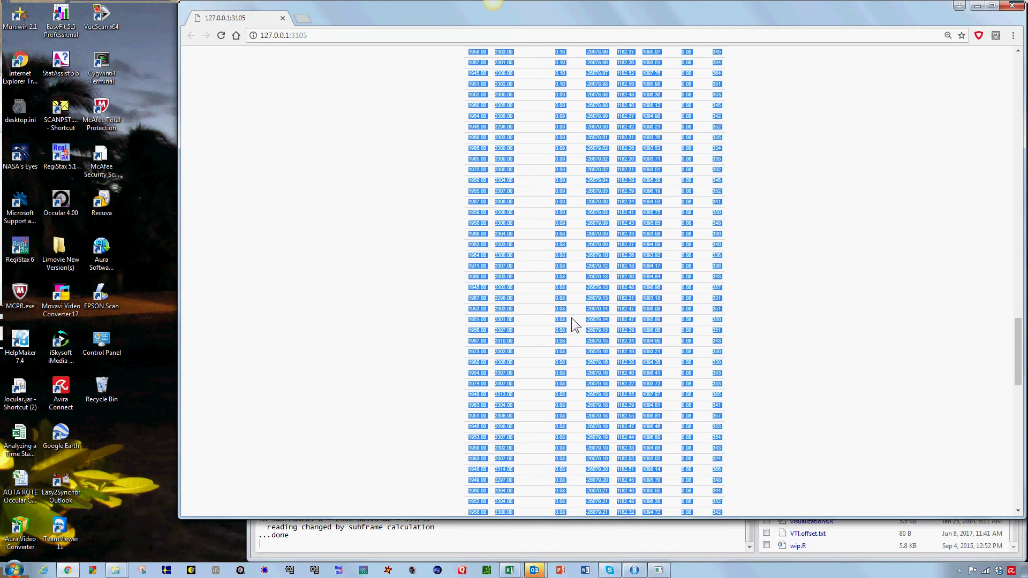
{"action": "scroll", "coordinate": [652, 315], "scroll_direction": "up", "scroll_amount": 3}
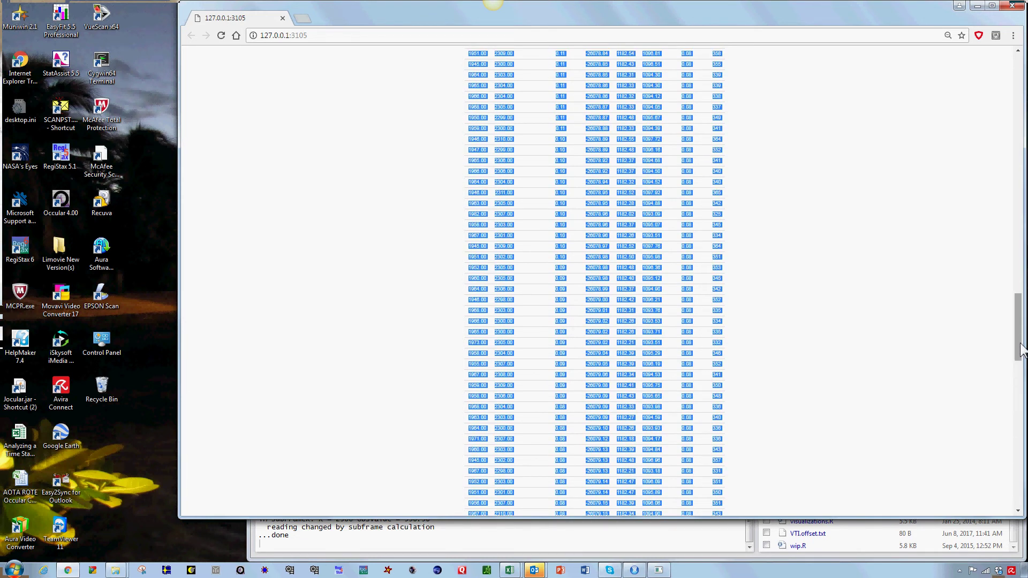
{"action": "left_click_drag", "start_coordinate": [1022, 321], "coordinate": [1022, 119]}
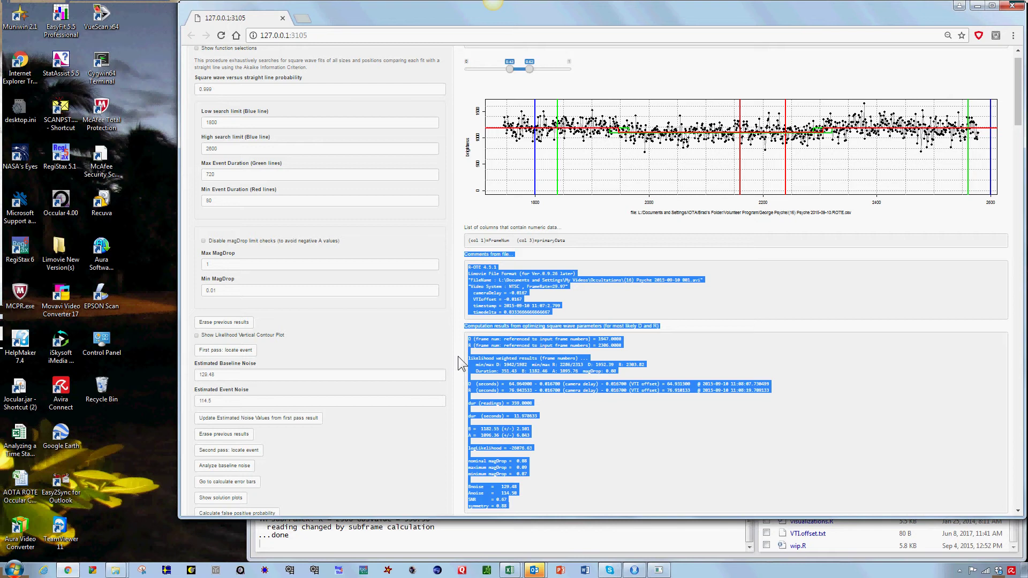
{"action": "left_click", "coordinate": [458, 355]}
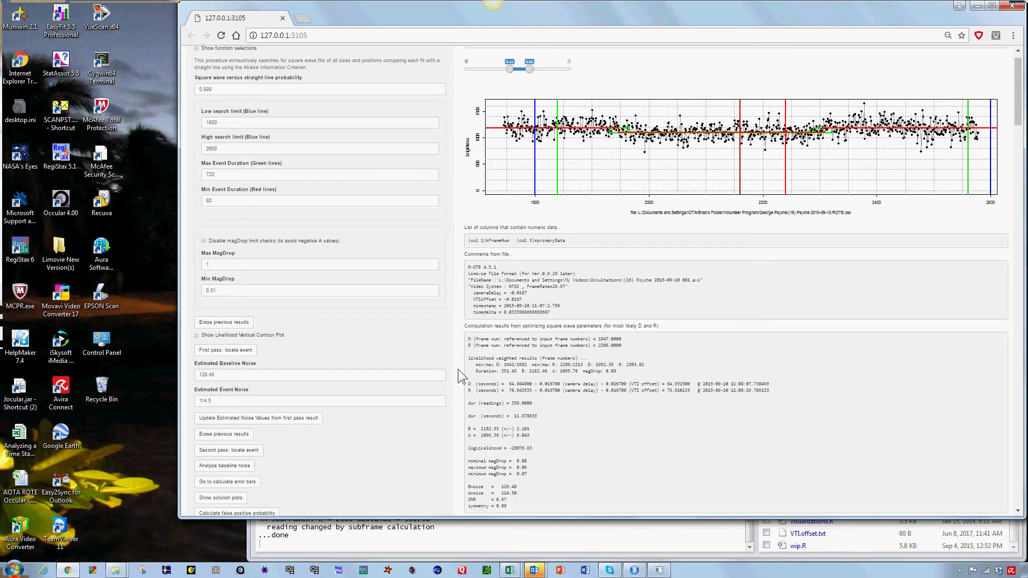
{"action": "scroll", "coordinate": [459, 374], "scroll_direction": "up", "scroll_amount": 1}
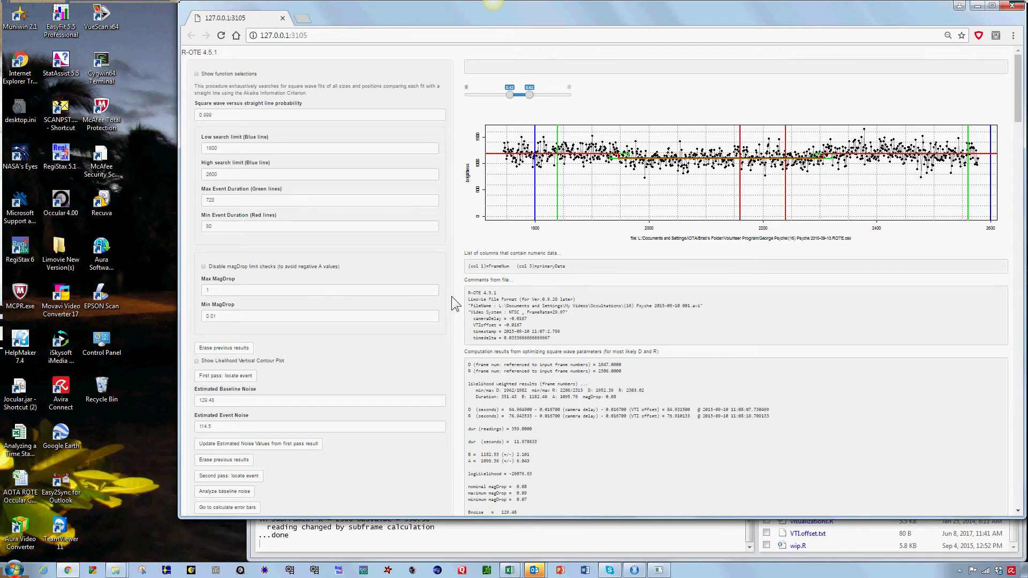
{"action": "key", "text": "ctrl+p"}
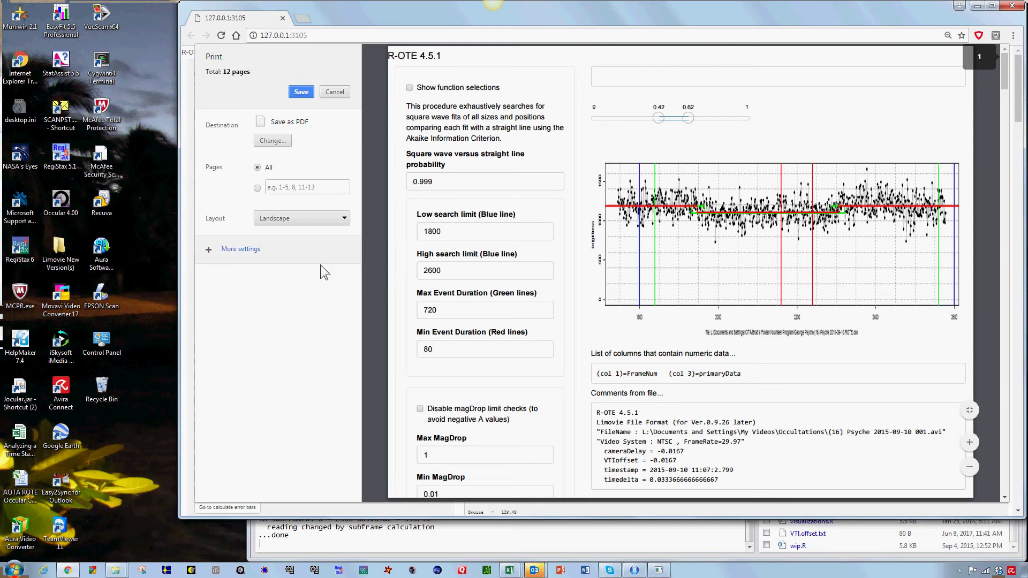
Start saving the whole square wave page as PDF and name it "(16) Psyche 2015-09-10.ROTE.sqWave.Part1.summary.report.pdf", based on the existing summary report.
{"action": "left_click", "coordinate": [303, 94]}
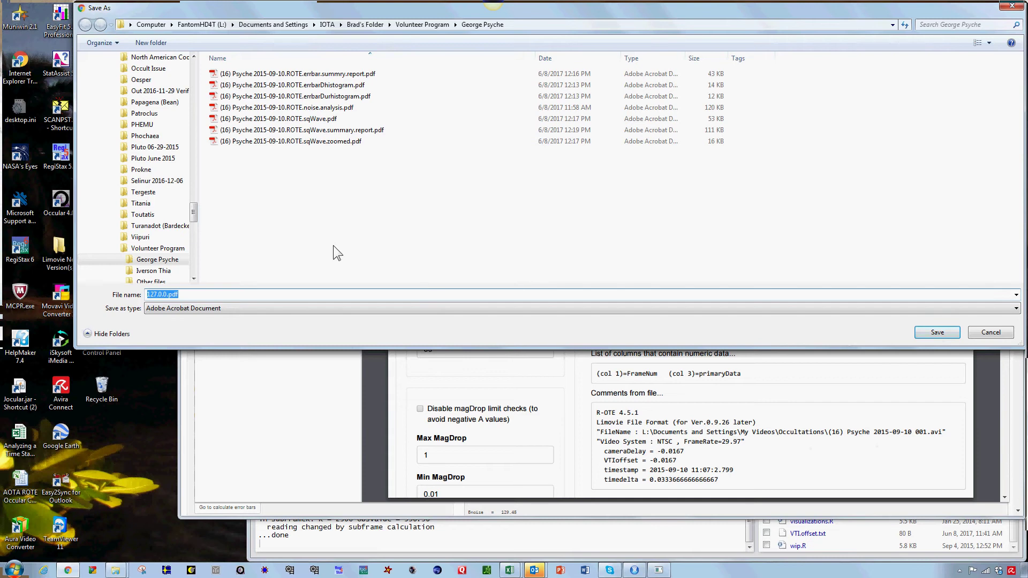
{"action": "left_click", "coordinate": [303, 135]}
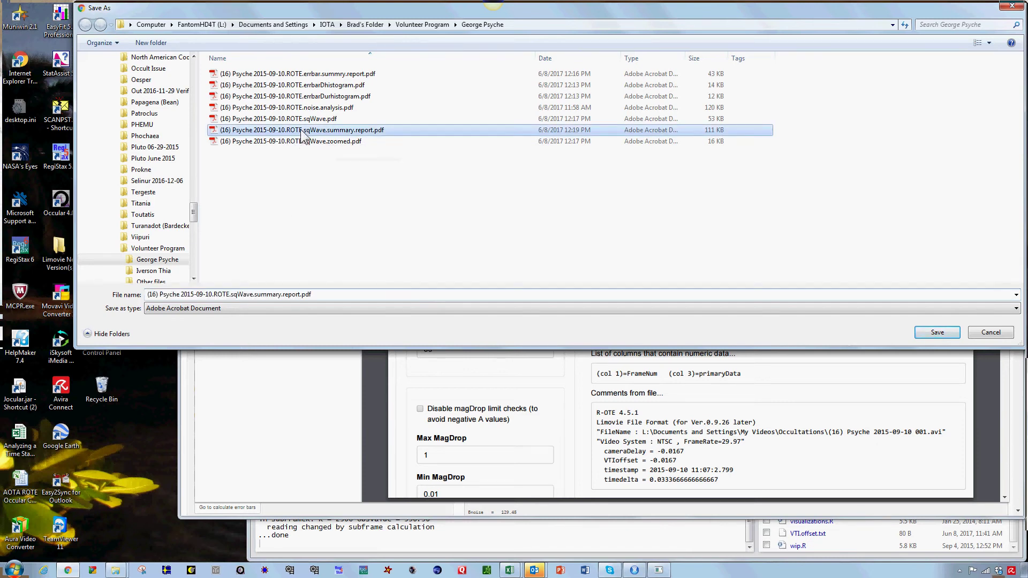
{"action": "left_click", "coordinate": [257, 296]}
{"action": "left_click", "coordinate": [257, 295]}
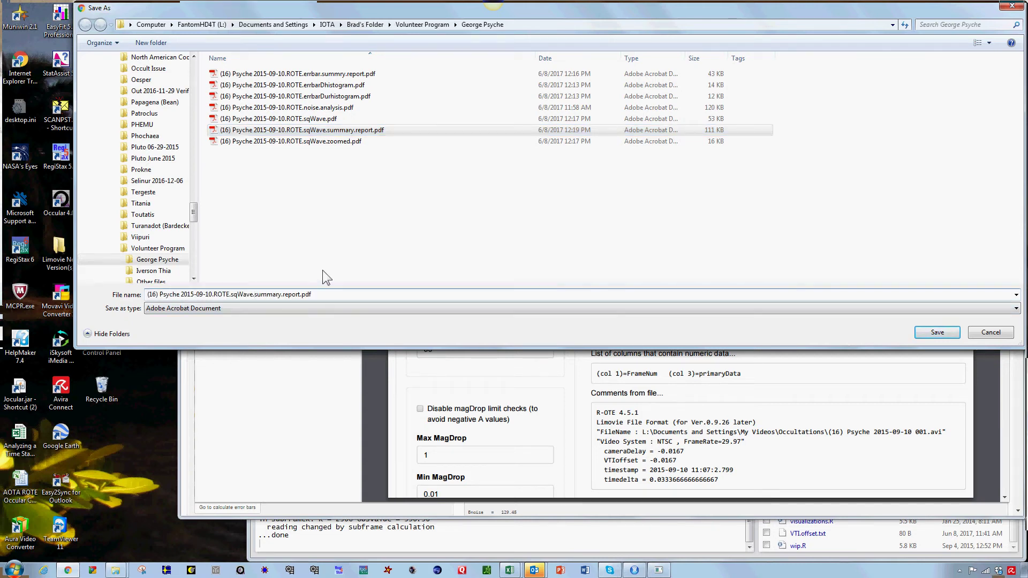
{"action": "type", "text": "Part"}
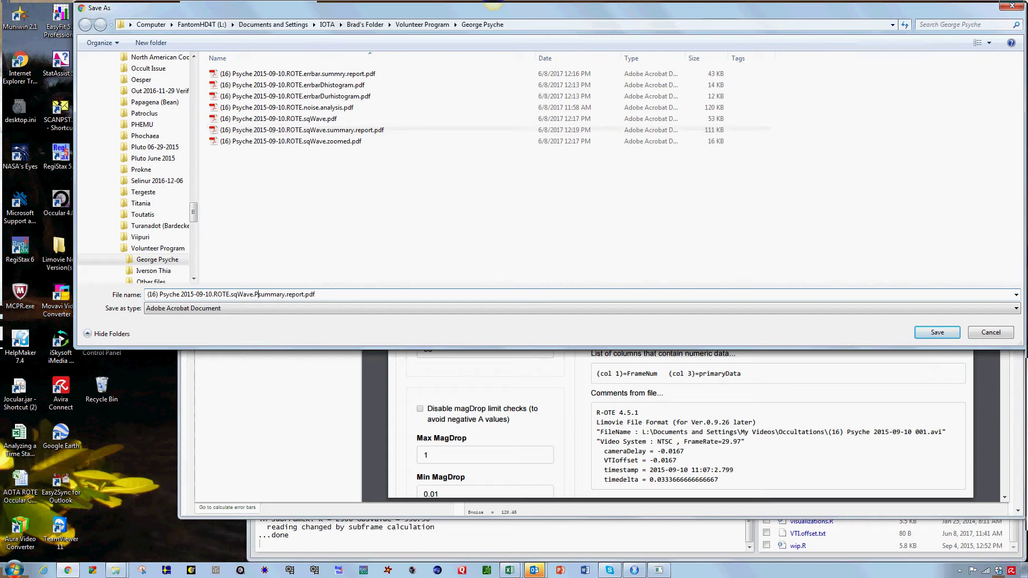
{"action": "type", "text": "1."}
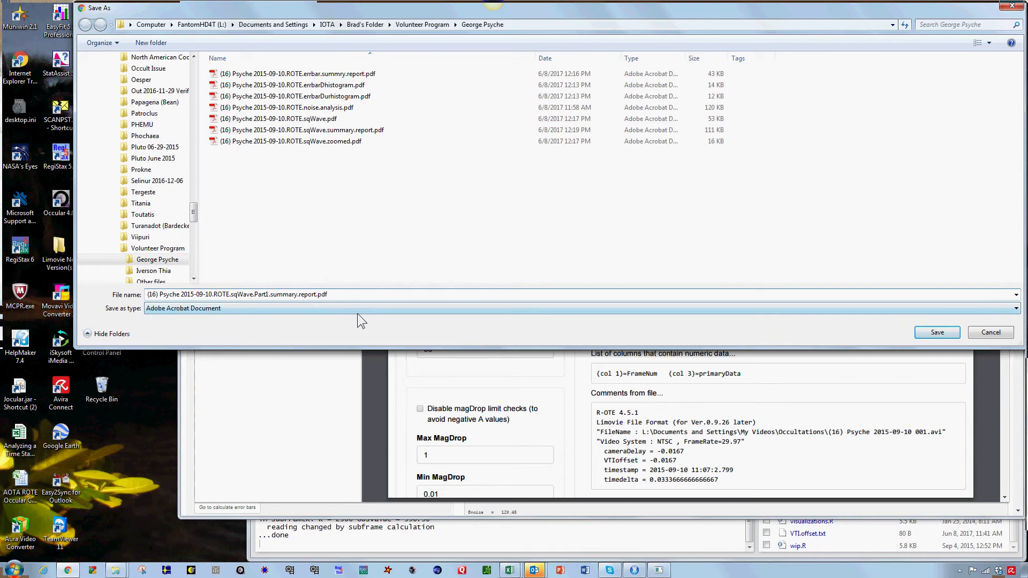
Rename the existing square wave summary report to "(16) Psyche 2015-09-10.ROTE.sqWave.Part2.summary.report.pdf" within the save dialog.
{"action": "left_click", "coordinate": [307, 132]}
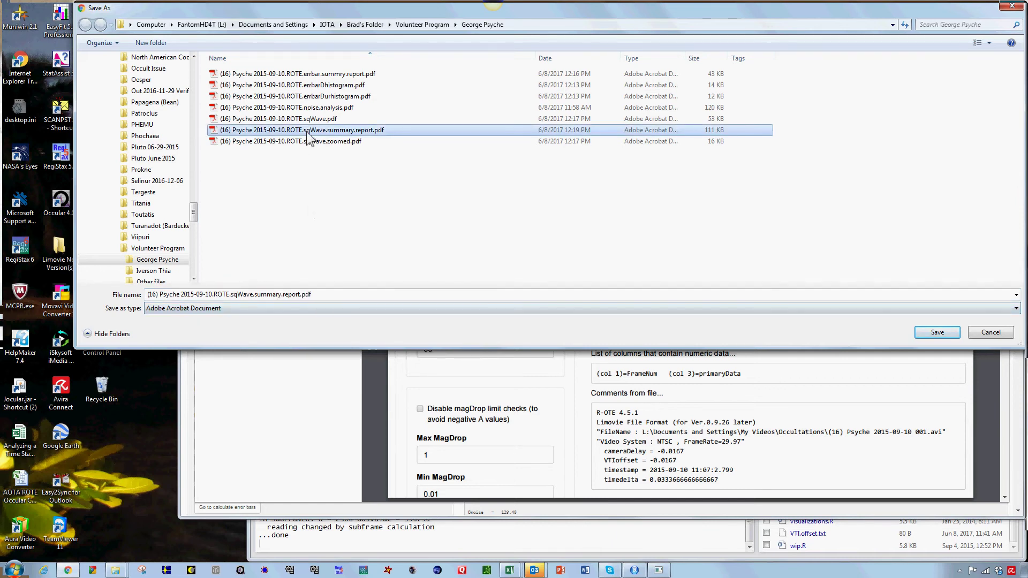
{"action": "left_click", "coordinate": [307, 132]}
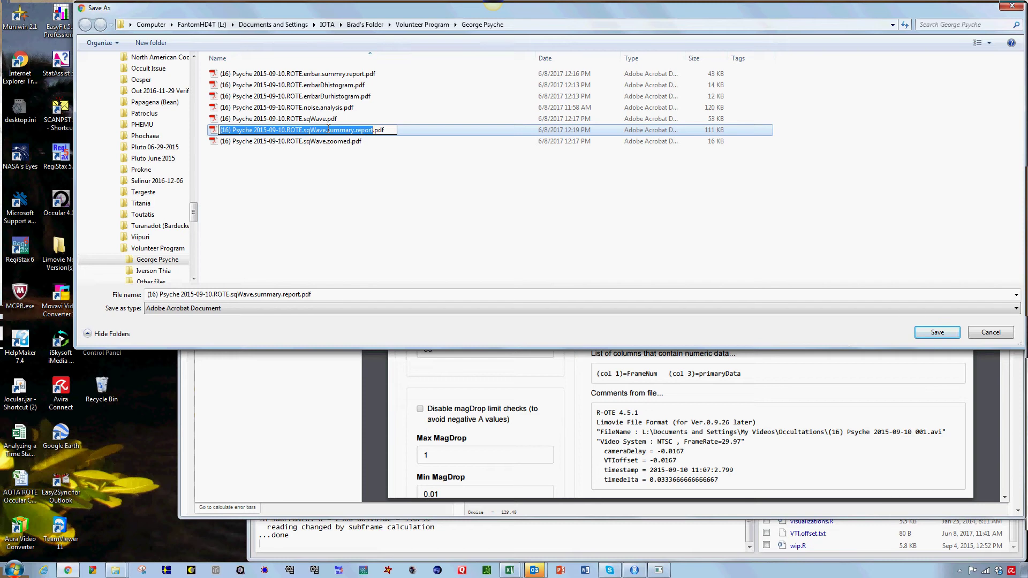
{"action": "left_click", "coordinate": [327, 130]}
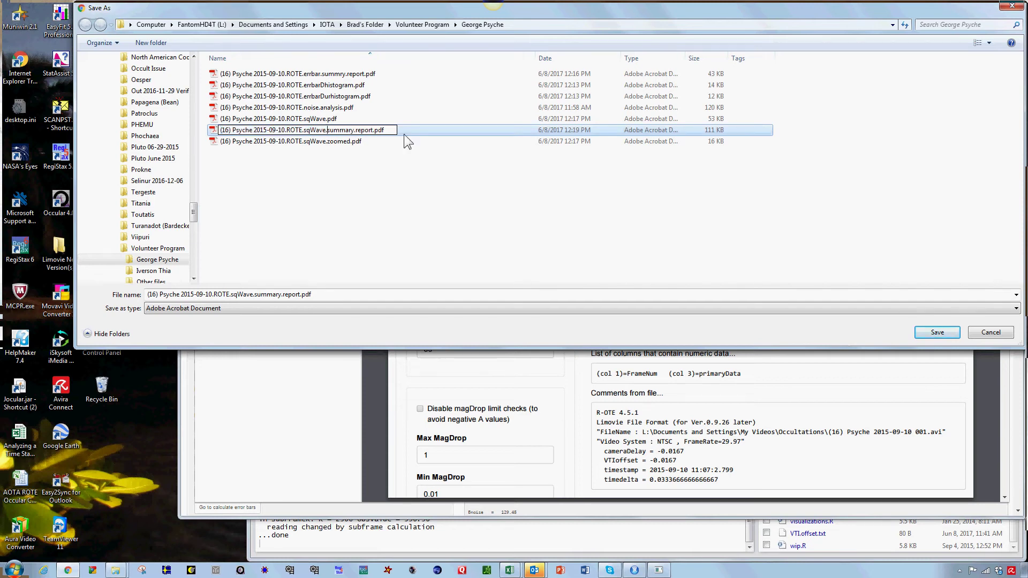
{"action": "type", "text": "Pa"}
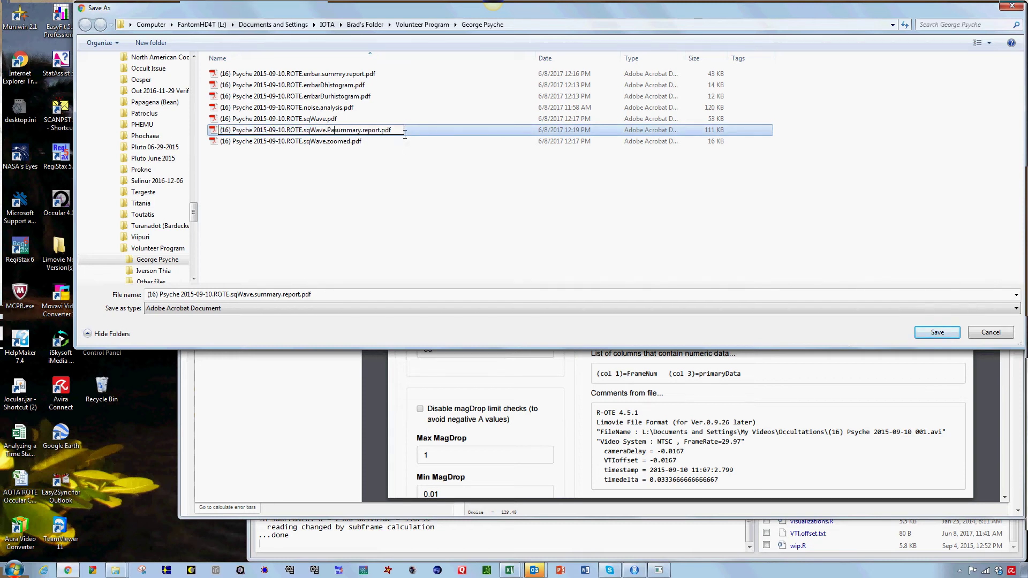
{"action": "type", "text": "rt2."}
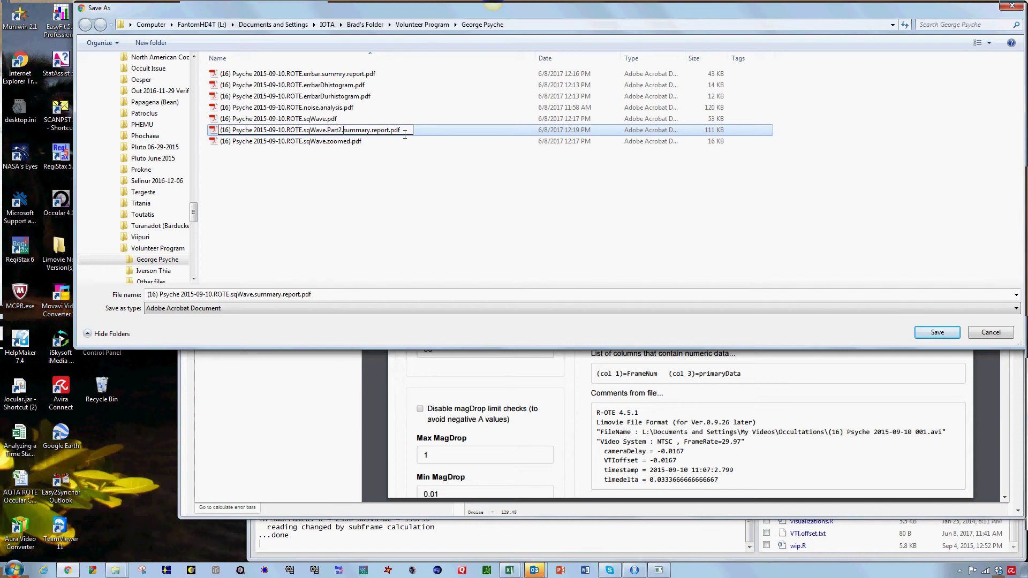
{"action": "key", "text": "Return"}
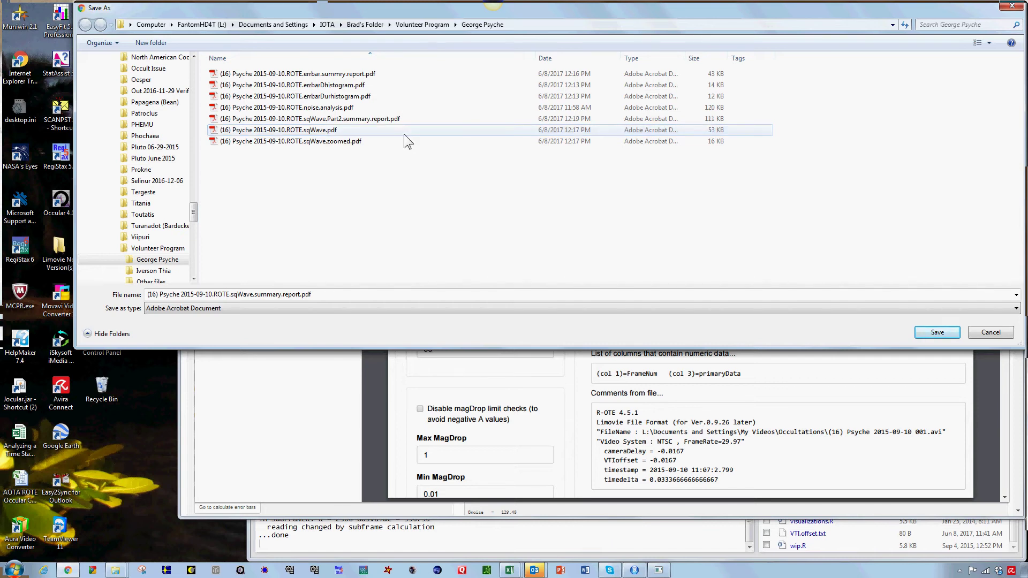
Insert "Part1." before "summary" in the proposed file name and save the PDF as "(16) Psyche 2015-09-10.ROTE.sqWave.Part1.summary.report.pdf".
{"action": "left_click", "coordinate": [259, 295]}
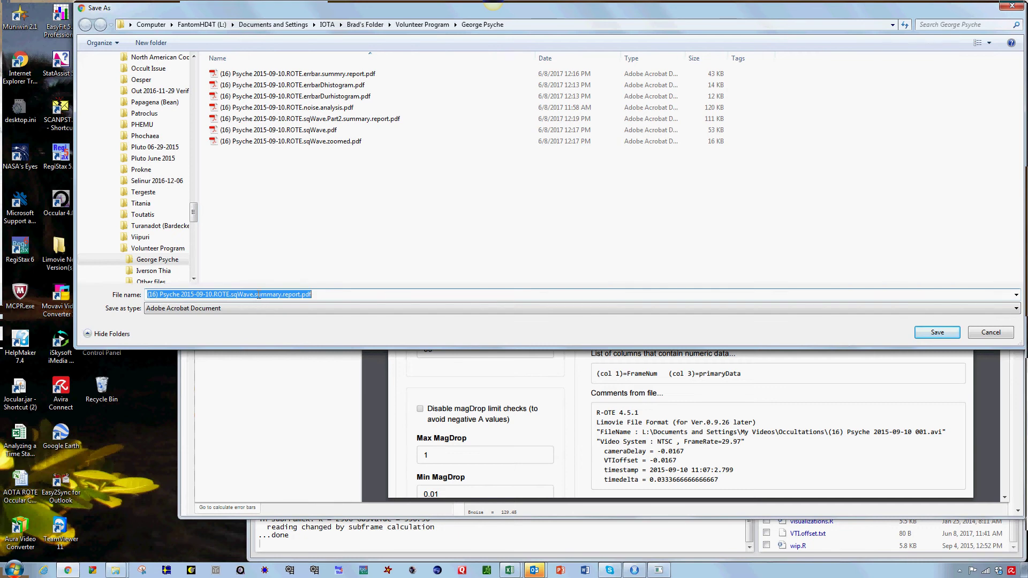
{"action": "left_click", "coordinate": [255, 295]}
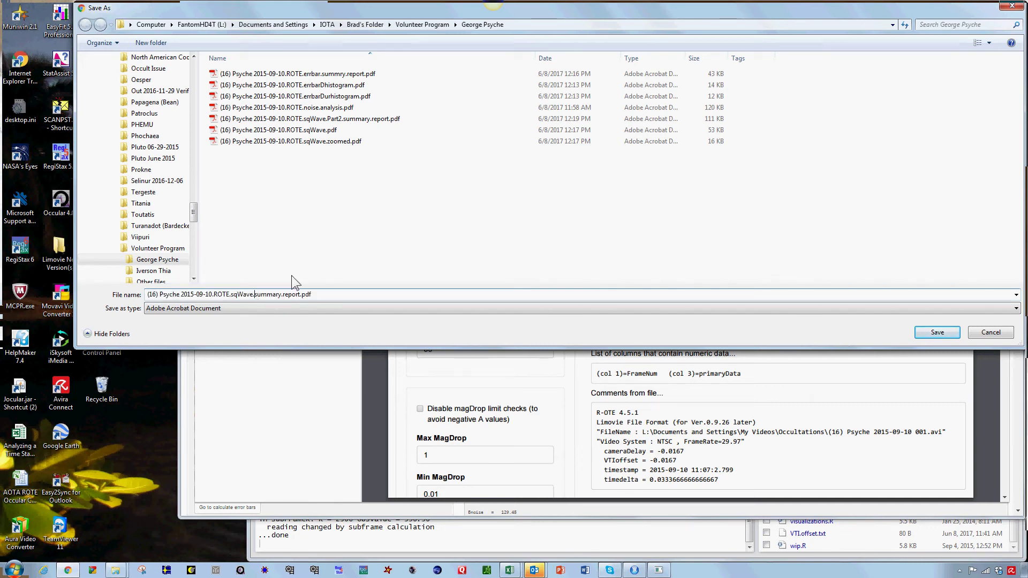
{"action": "type", "text": "Part1."}
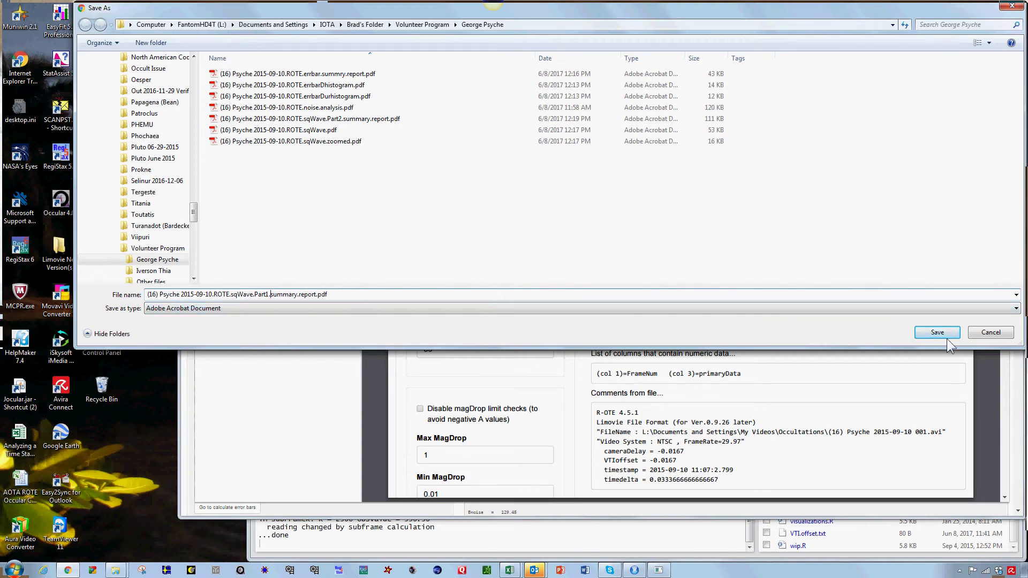
{"action": "left_click", "coordinate": [931, 332]}
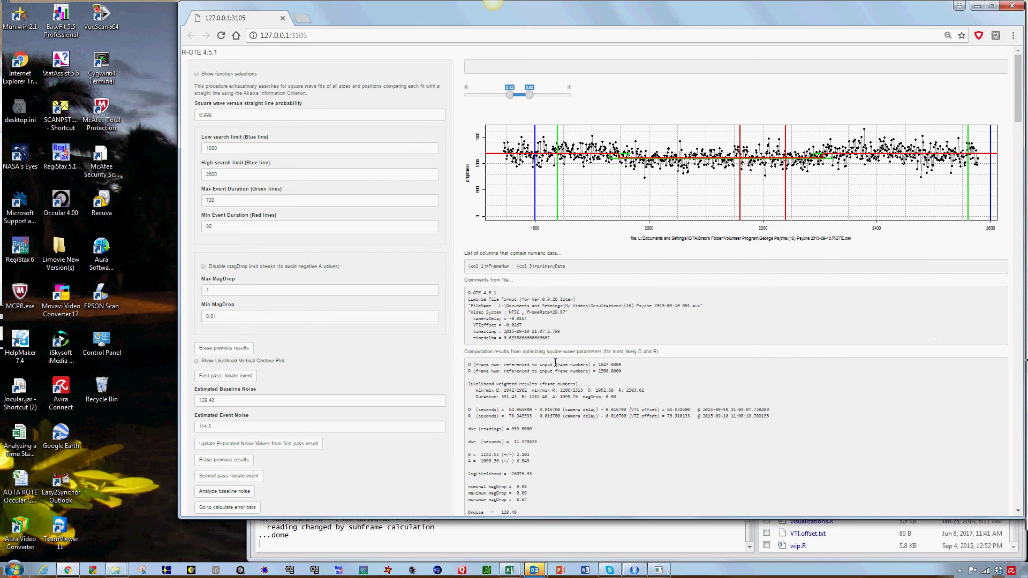
{"action": "scroll", "coordinate": [555, 363], "scroll_direction": "down", "scroll_amount": 5}
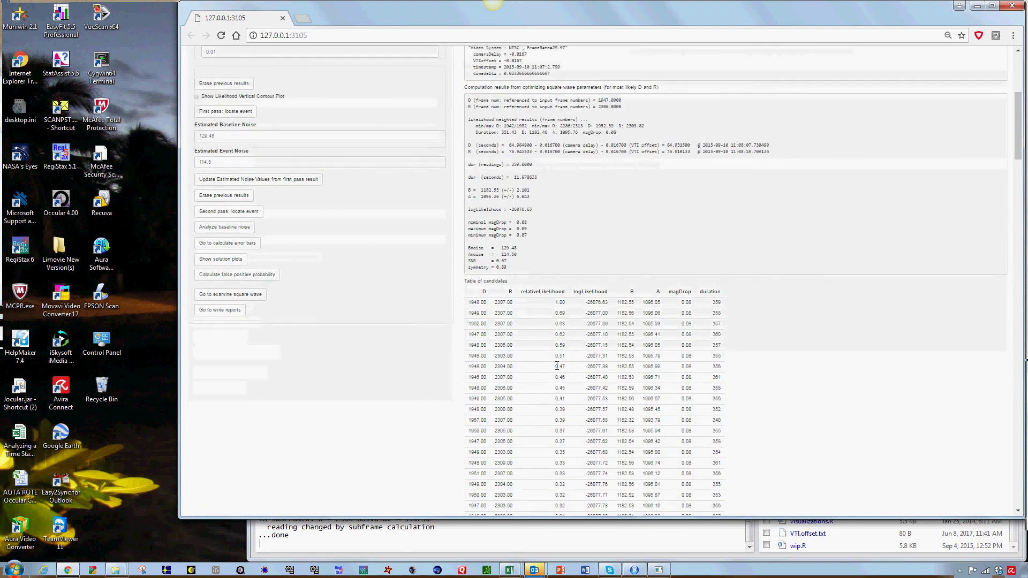
{"action": "scroll", "coordinate": [556, 366], "scroll_direction": "up", "scroll_amount": 5}
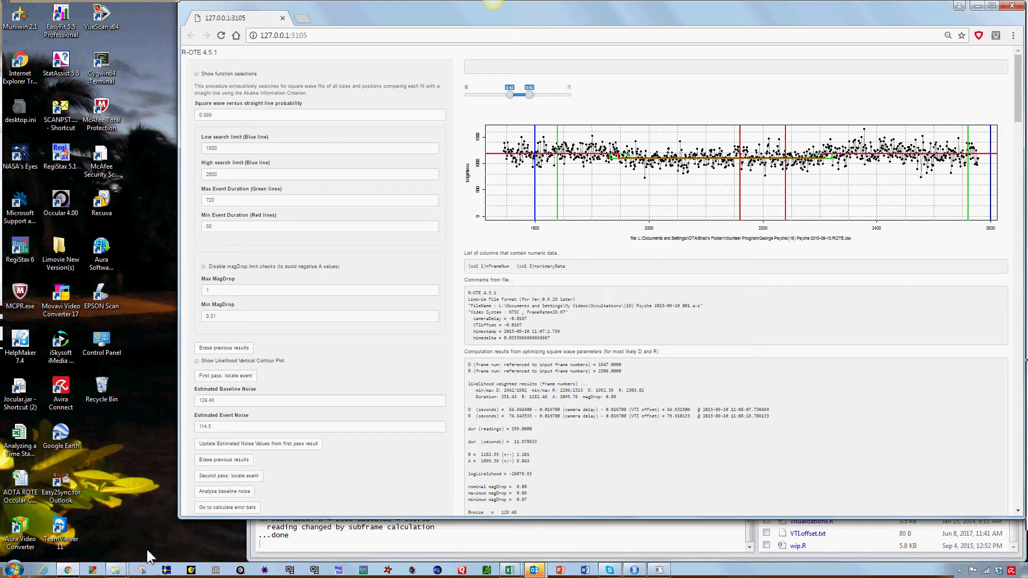
Switch to the Psyche project folder, open the 20150910_16_Psyche occultation report workbook in Excel, and show its DATA sheet.
{"action": "mouse_move", "coordinate": [108, 573]}
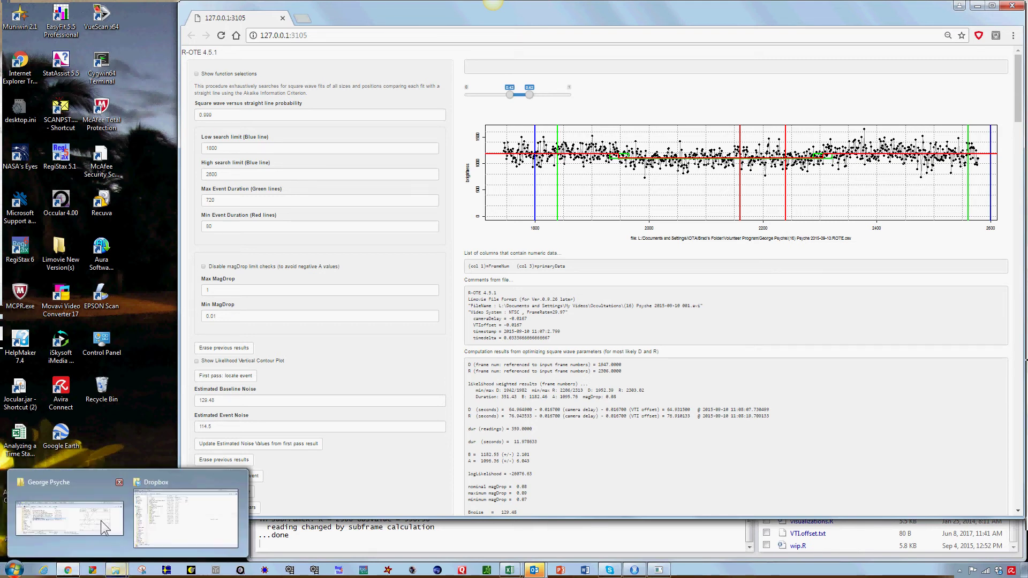
{"action": "left_click", "coordinate": [86, 488]}
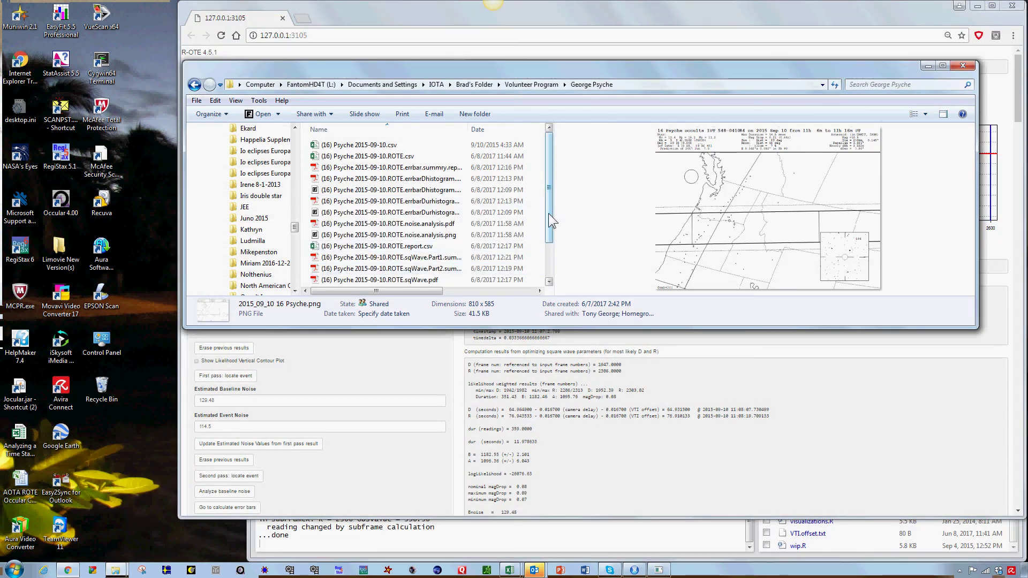
{"action": "left_click_drag", "start_coordinate": [548, 213], "coordinate": [549, 243]}
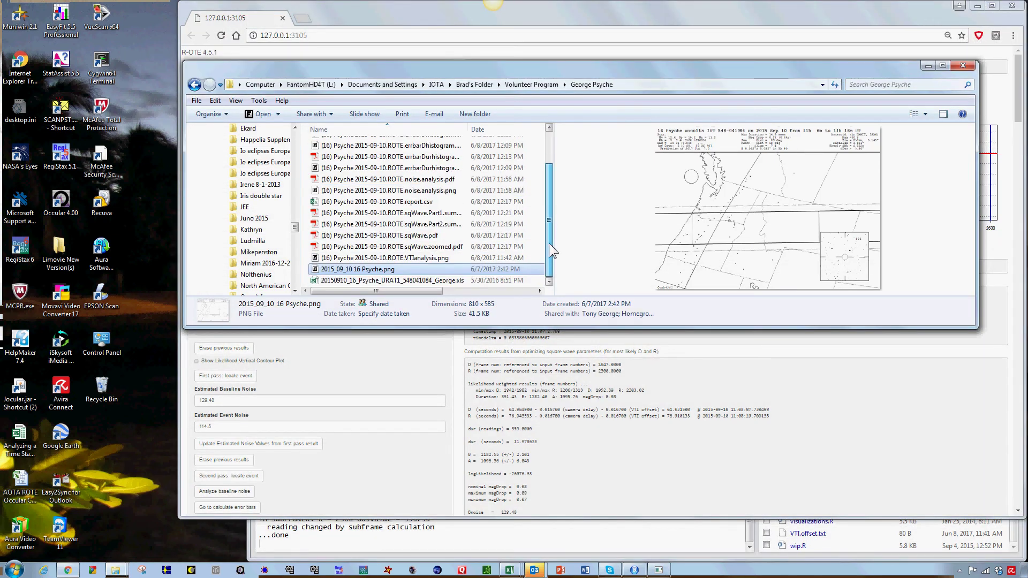
{"action": "double_click", "coordinate": [385, 281]}
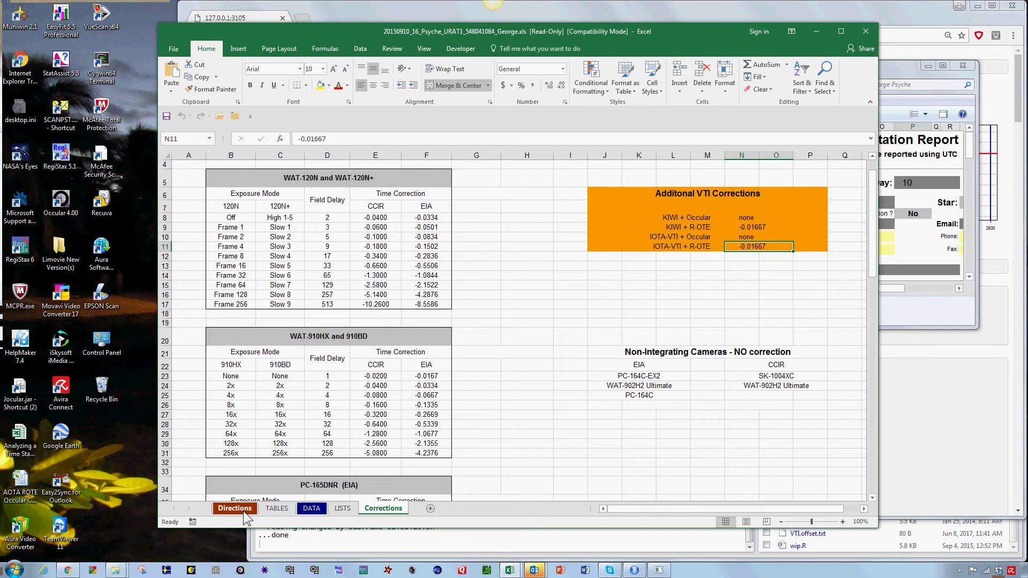
{"action": "left_click", "coordinate": [311, 511]}
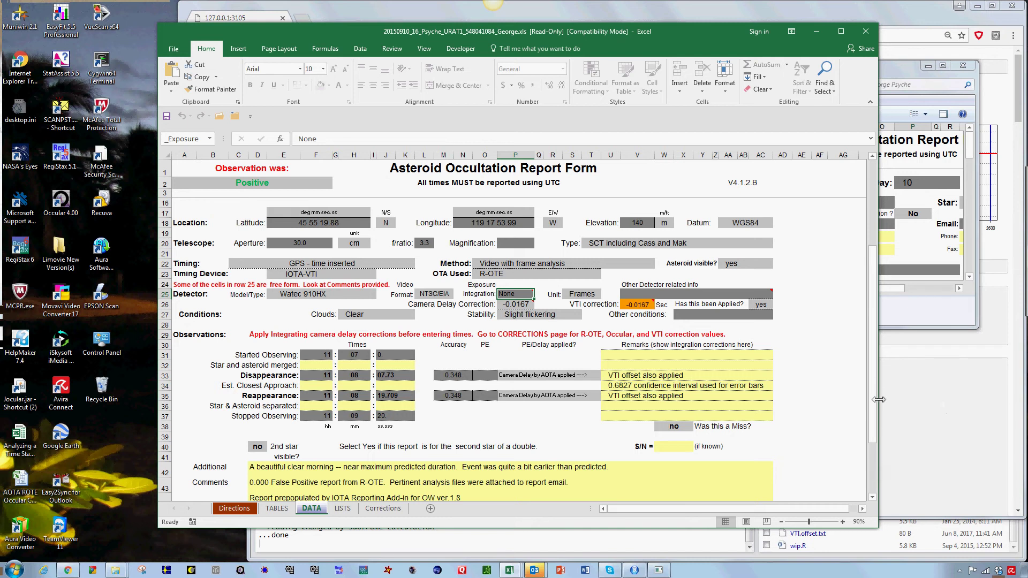
Narrow and reposition the Excel window beside the R-OTE results, and compare the D and R times with the report form's event times.
{"action": "left_click_drag", "start_coordinate": [878, 399], "coordinate": [827, 401]}
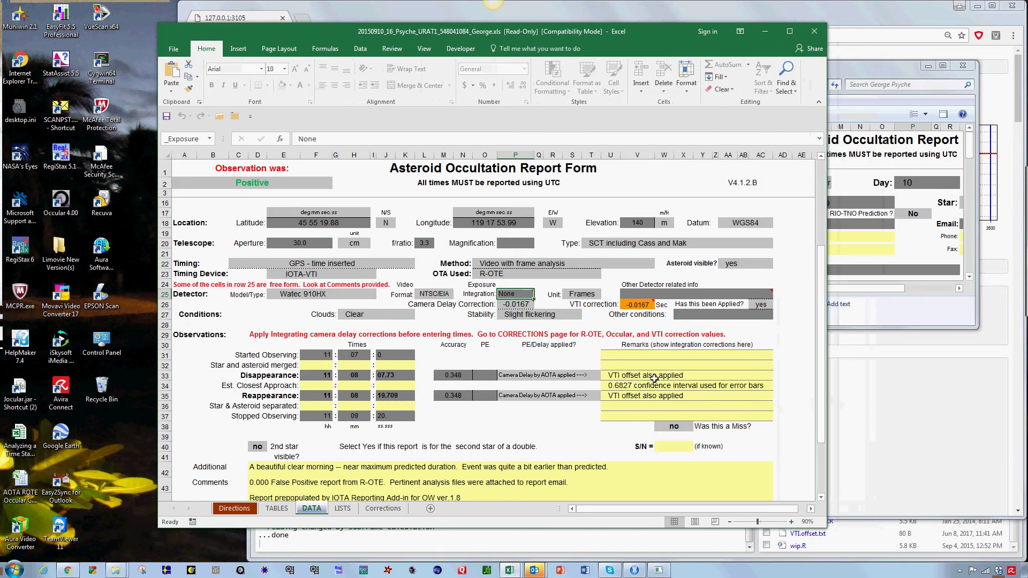
{"action": "left_click_drag", "start_coordinate": [466, 30], "coordinate": [324, 12]}
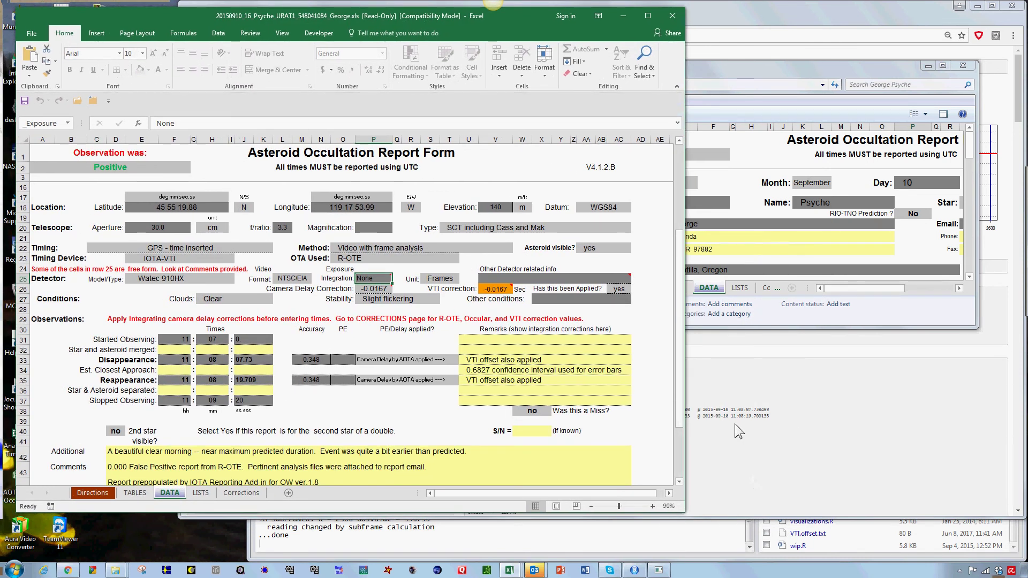
{"action": "left_click", "coordinate": [878, 400]}
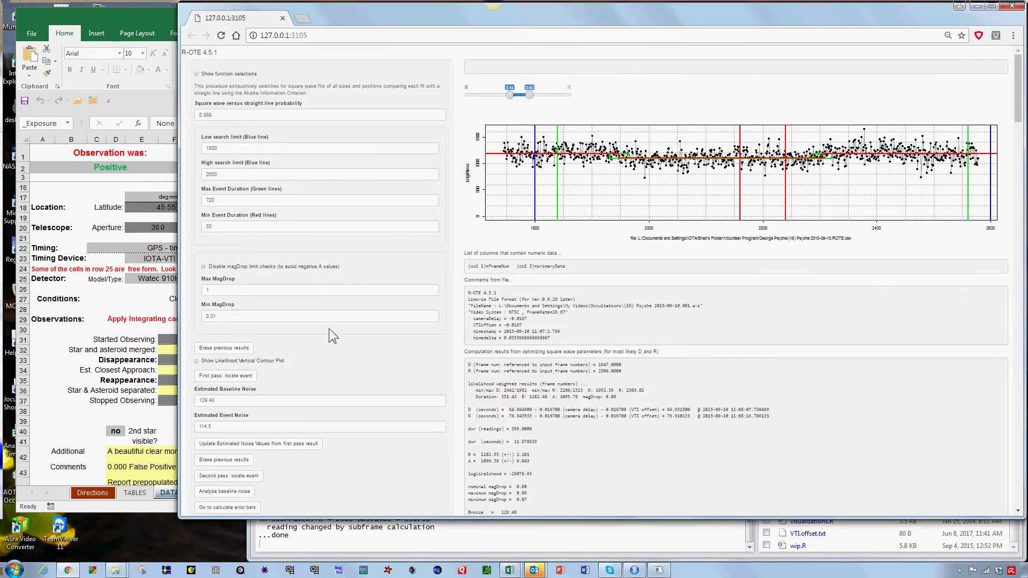
{"action": "left_click", "coordinate": [125, 20]}
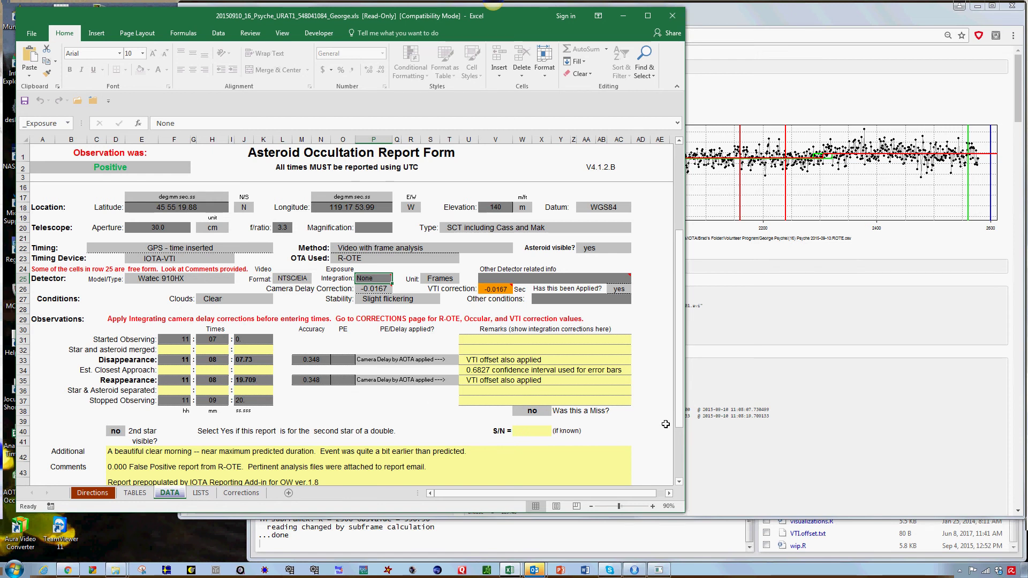
Switch R-OTE to the square wave error bar calculation, and narrow the Excel report form so the error bar report shows beside it.
{"action": "left_click", "coordinate": [715, 427]}
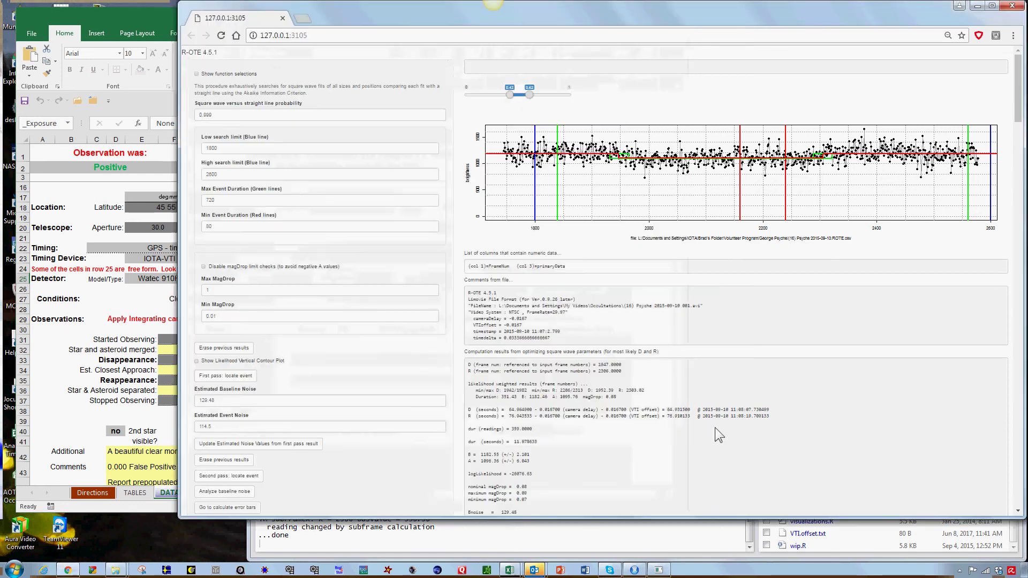
{"action": "left_click", "coordinate": [250, 76]}
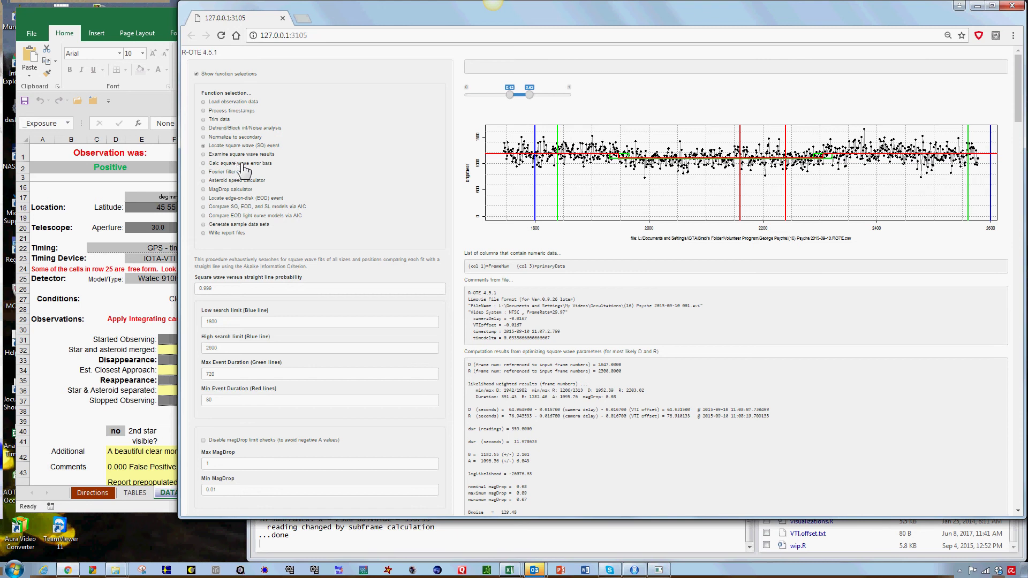
{"action": "left_click", "coordinate": [242, 164]}
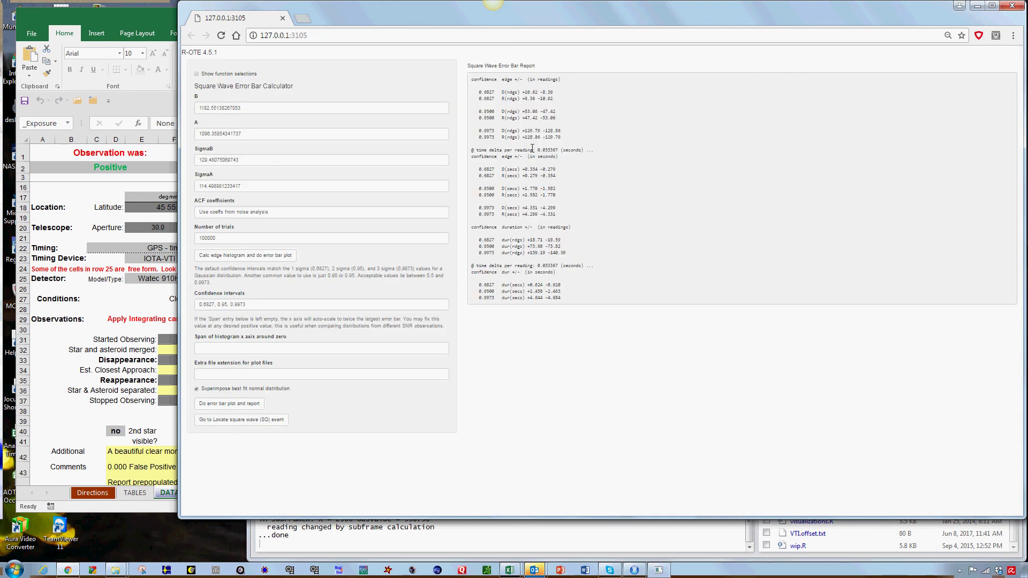
{"action": "left_click", "coordinate": [137, 20]}
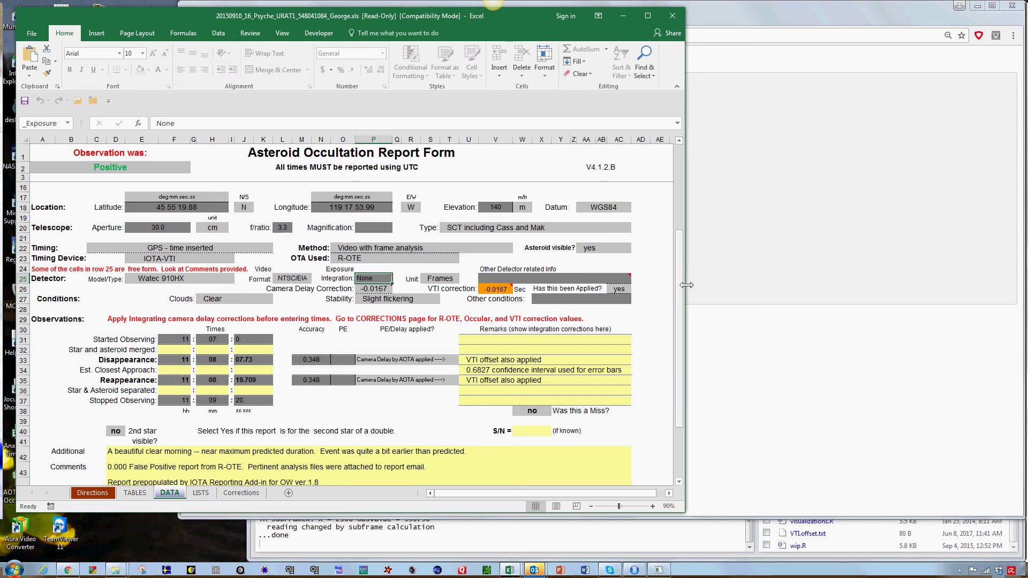
{"action": "left_click_drag", "start_coordinate": [689, 277], "coordinate": [456, 314]}
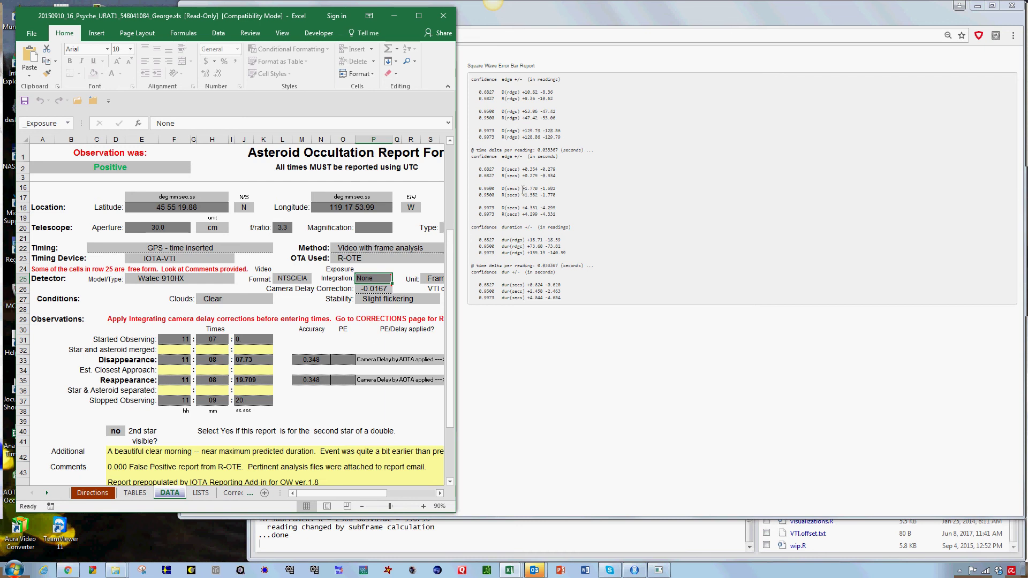
Copy the D error bar +1.770 in seconds at 0.9500 confidence, and select the Disappearance accuracy cell in the Excel report form.
{"action": "left_click_drag", "start_coordinate": [522, 191], "coordinate": [537, 188]}
{"action": "key", "text": "ctrl+c"}
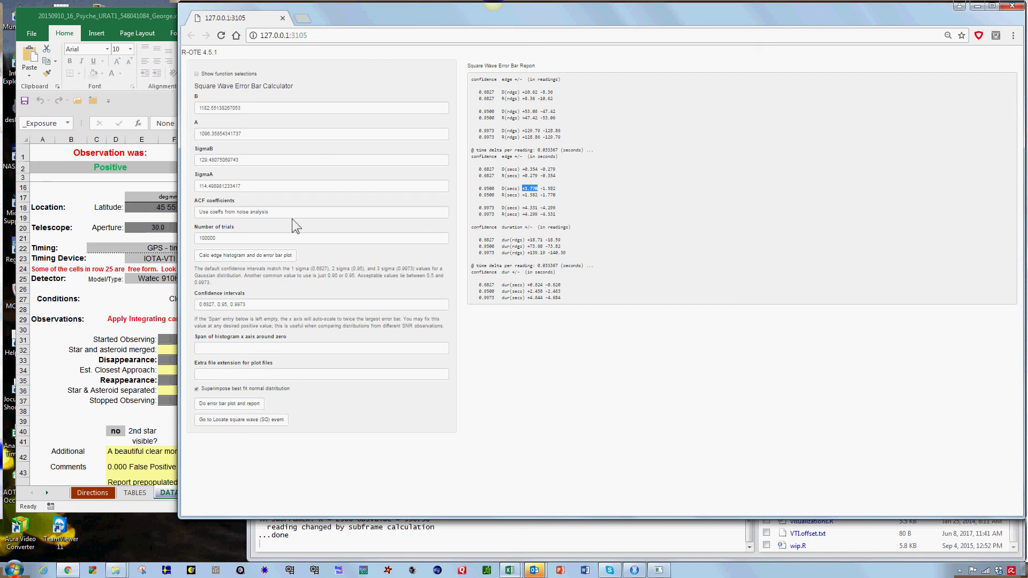
{"action": "left_click", "coordinate": [170, 309]}
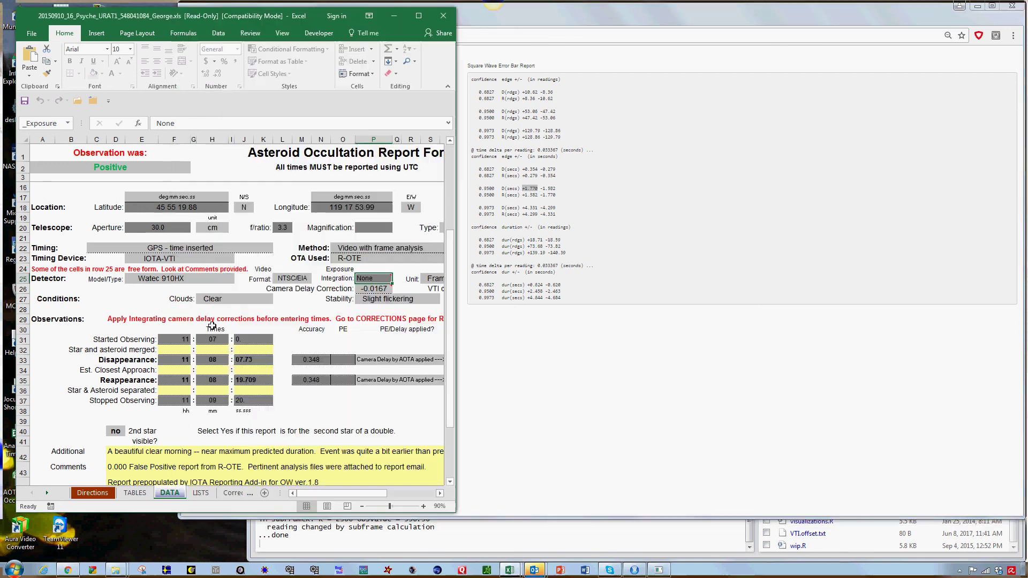
{"action": "left_click", "coordinate": [311, 359]}
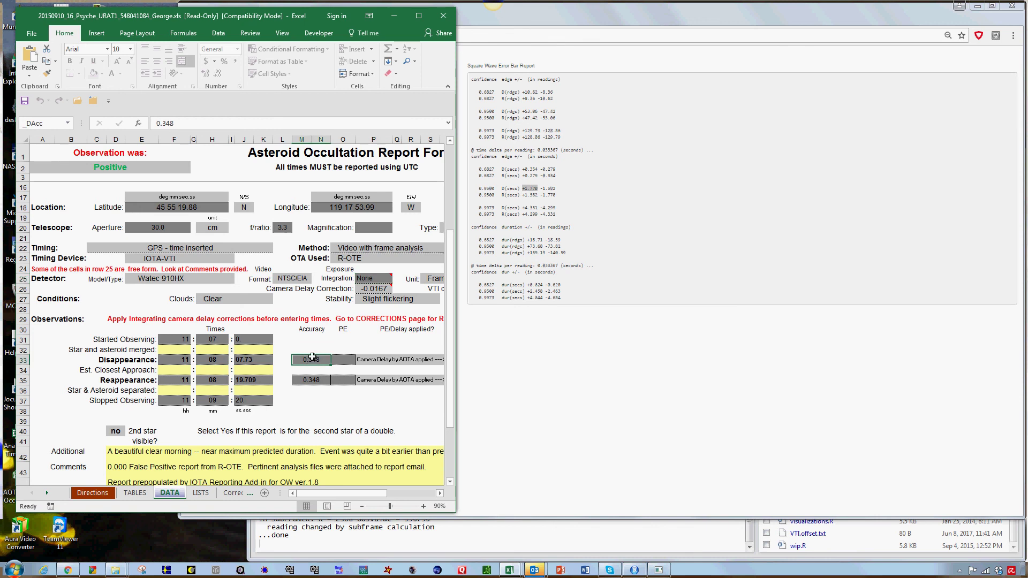
Try to paste the copied error bar directly onto the merged Disappearance accuracy cell.
{"action": "key", "text": "ctrl+v"}
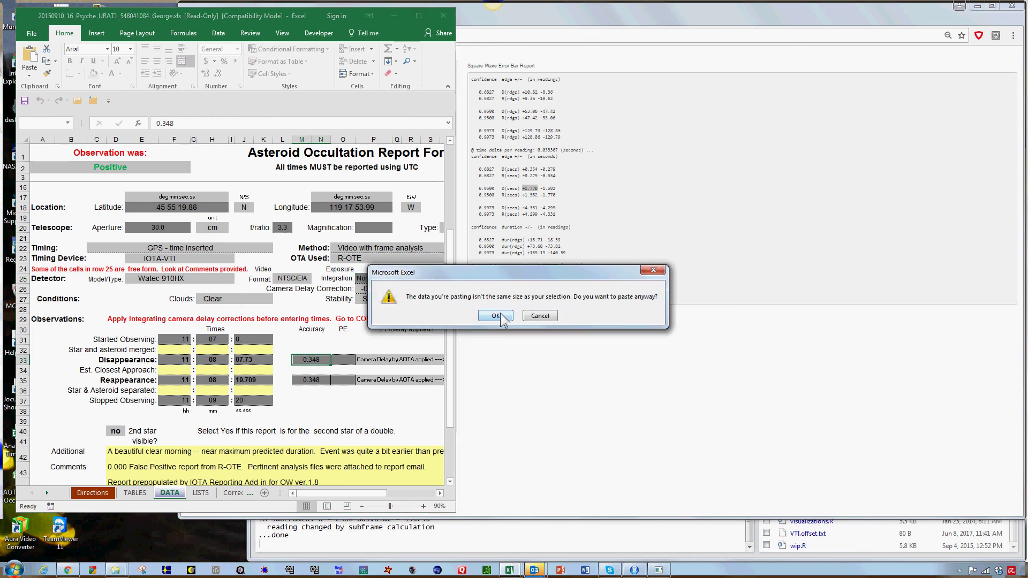
{"action": "left_click", "coordinate": [495, 316]}
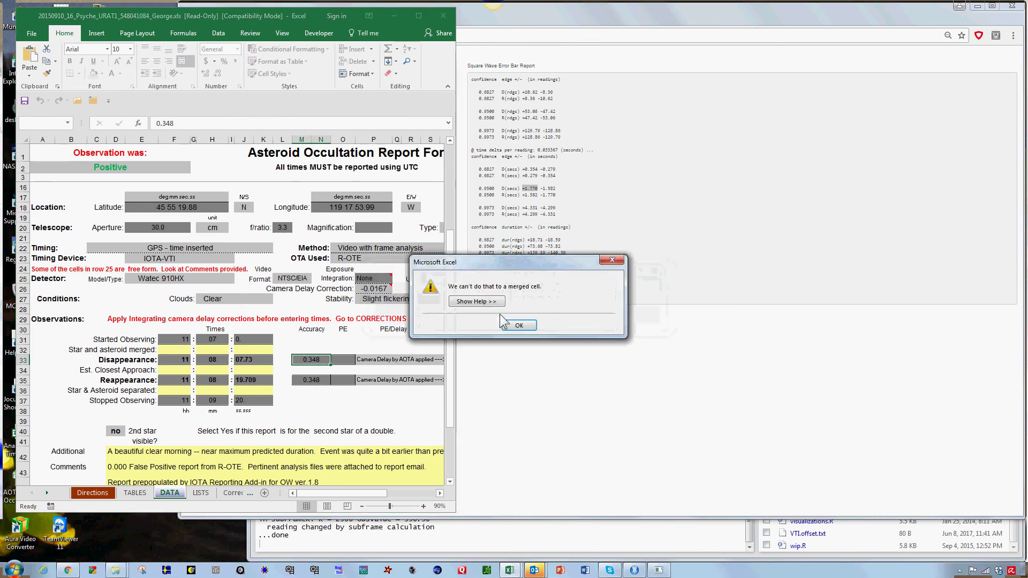
{"action": "left_click", "coordinate": [522, 325]}
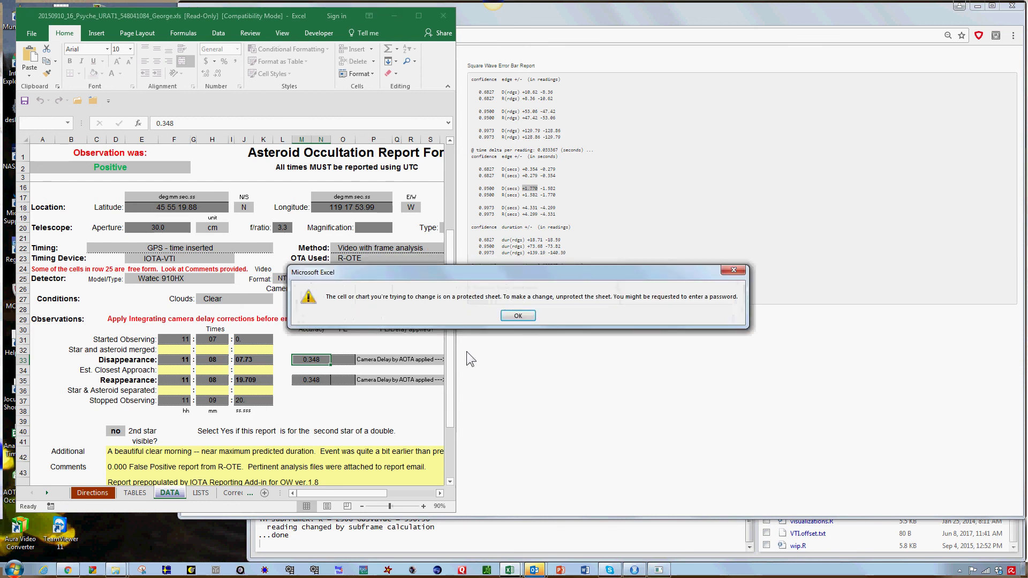
{"action": "left_click", "coordinate": [517, 317]}
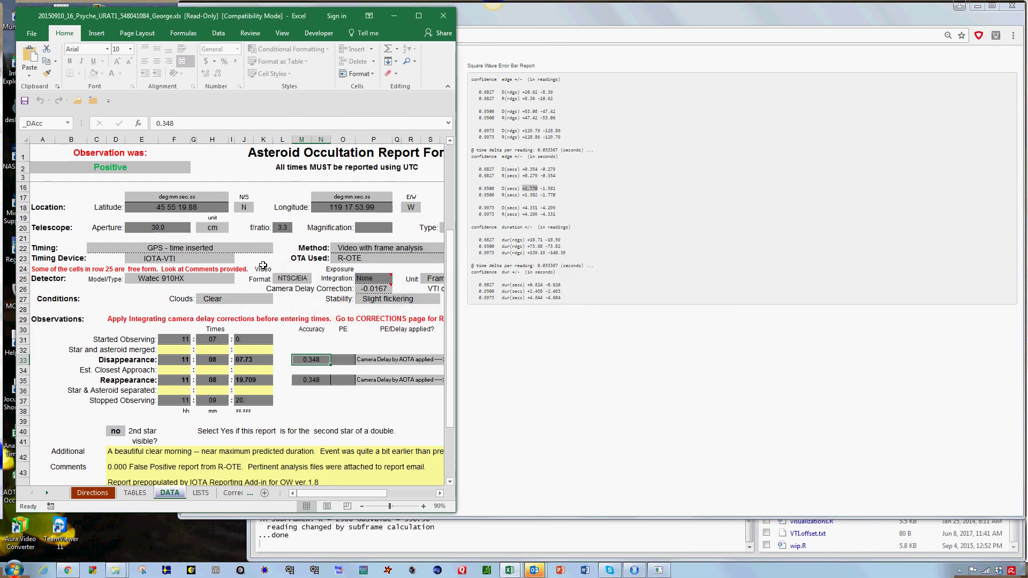
Replace the content of the Disappearance accuracy cell with the copied +1.770.
{"action": "left_click_drag", "start_coordinate": [192, 126], "coordinate": [155, 123]}
{"action": "key", "text": "ctrl+v"}
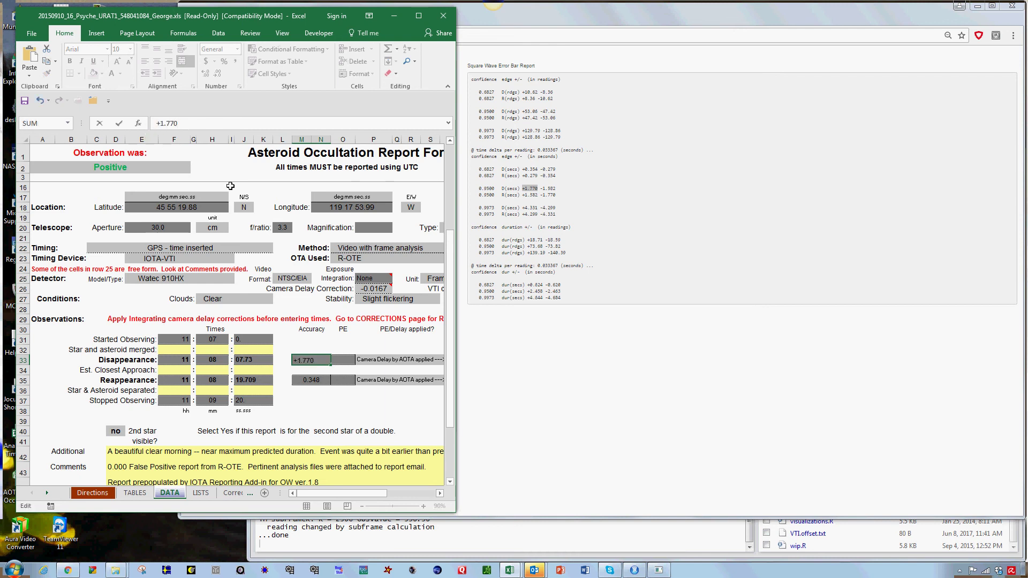
{"action": "key", "text": "Return"}
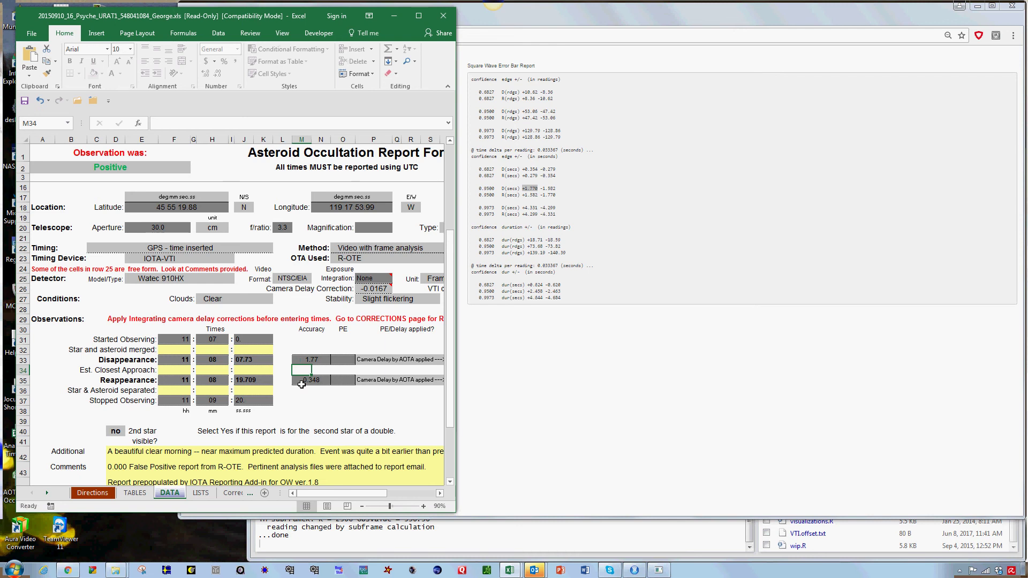
Replace the content of the Reappearance accuracy cell with the same copied +1.770 error bar.
{"action": "key", "text": "Down"}
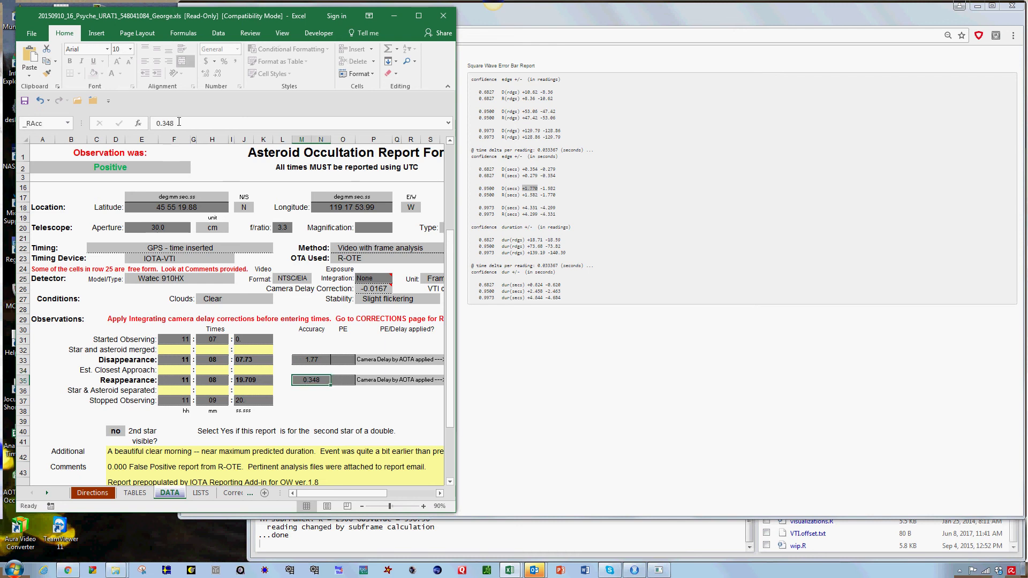
{"action": "left_click_drag", "start_coordinate": [179, 122], "coordinate": [153, 125]}
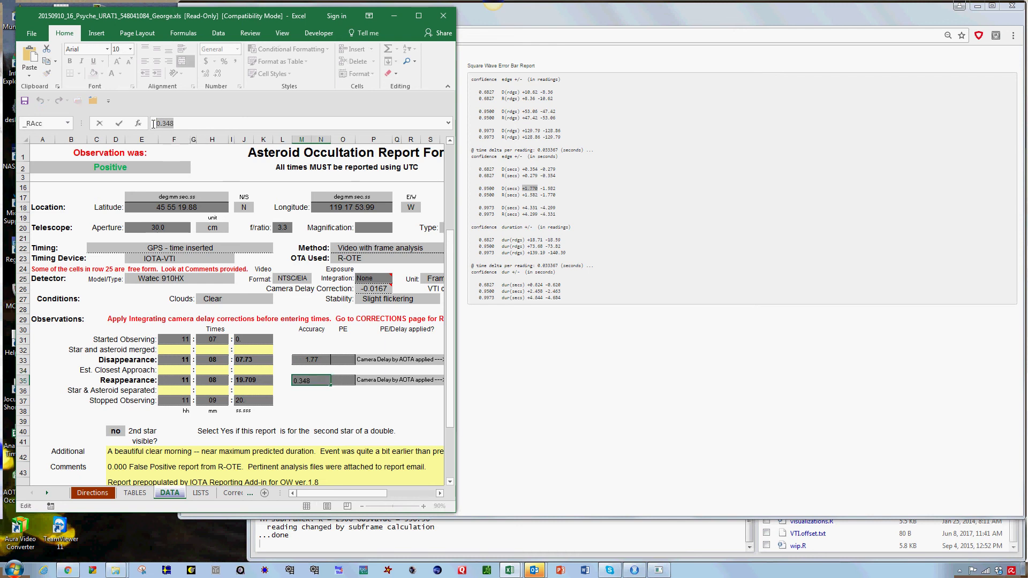
{"action": "key", "text": "ctrl+v"}
{"action": "key", "text": "Return"}
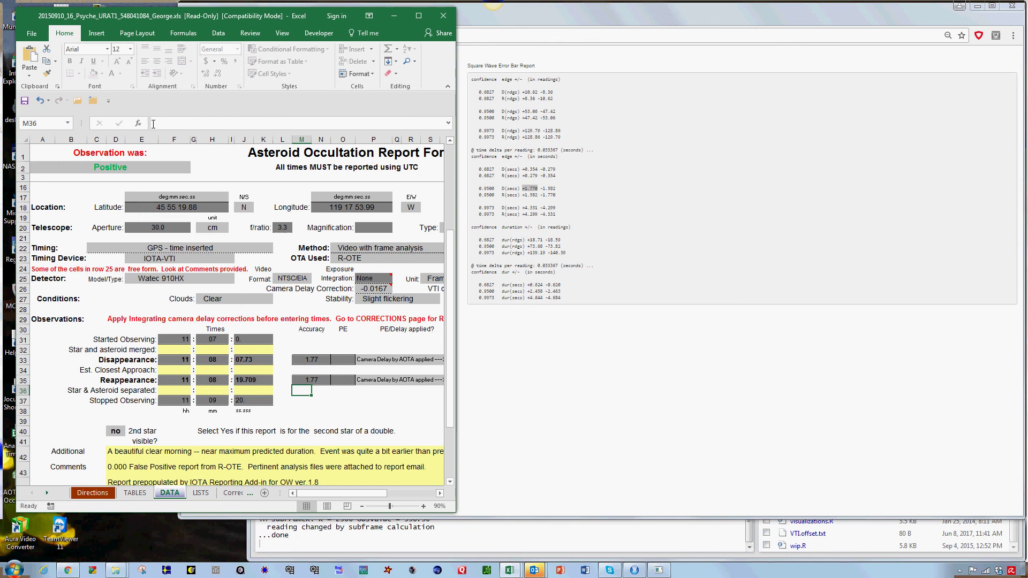
{"action": "scroll", "coordinate": [309, 376], "scroll_direction": "up", "scroll_amount": 1}
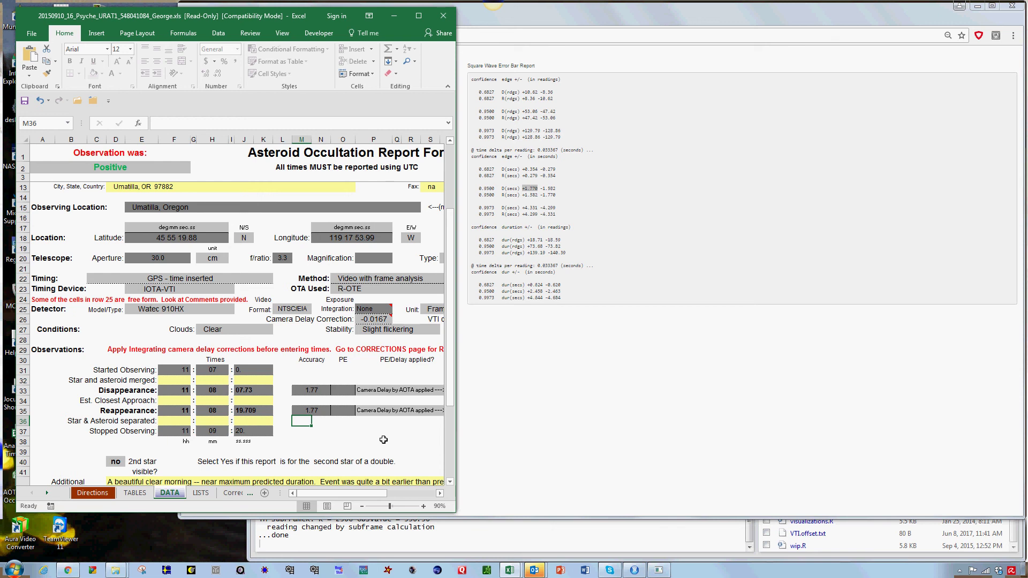
{"action": "left_click", "coordinate": [414, 439]}
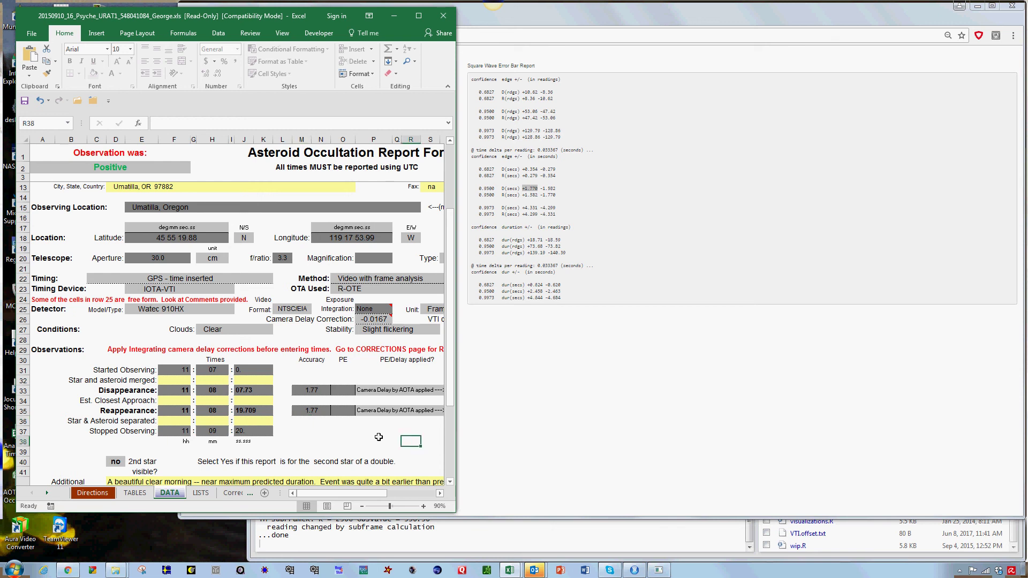